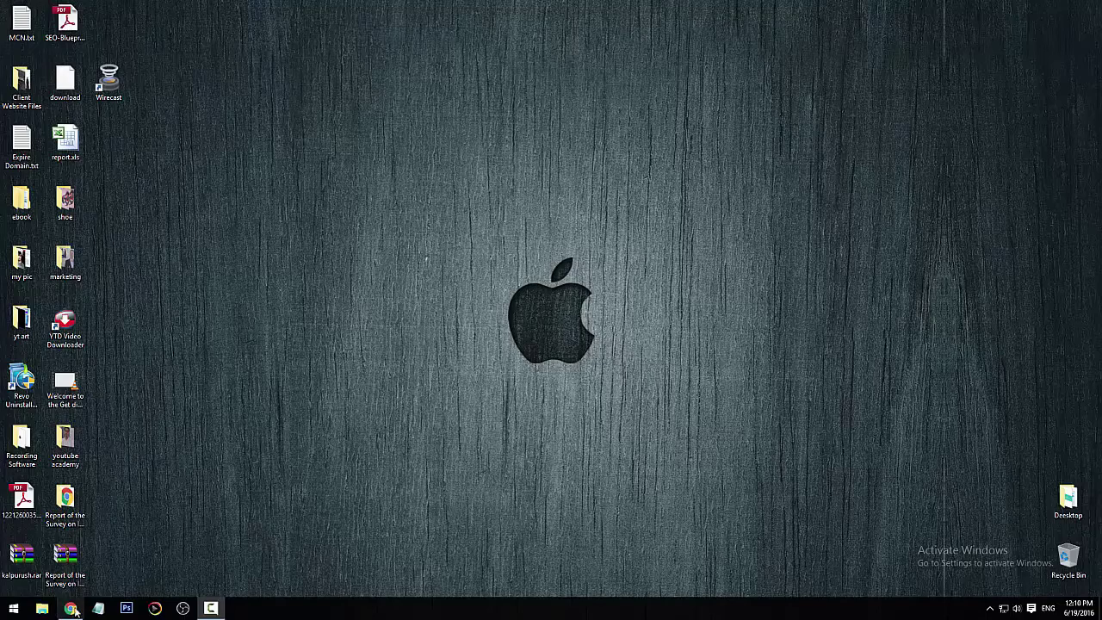
Reload reviewport.net to confirm it still shows an empty directory listing, then return to the WordPress download page
click(506, 7)
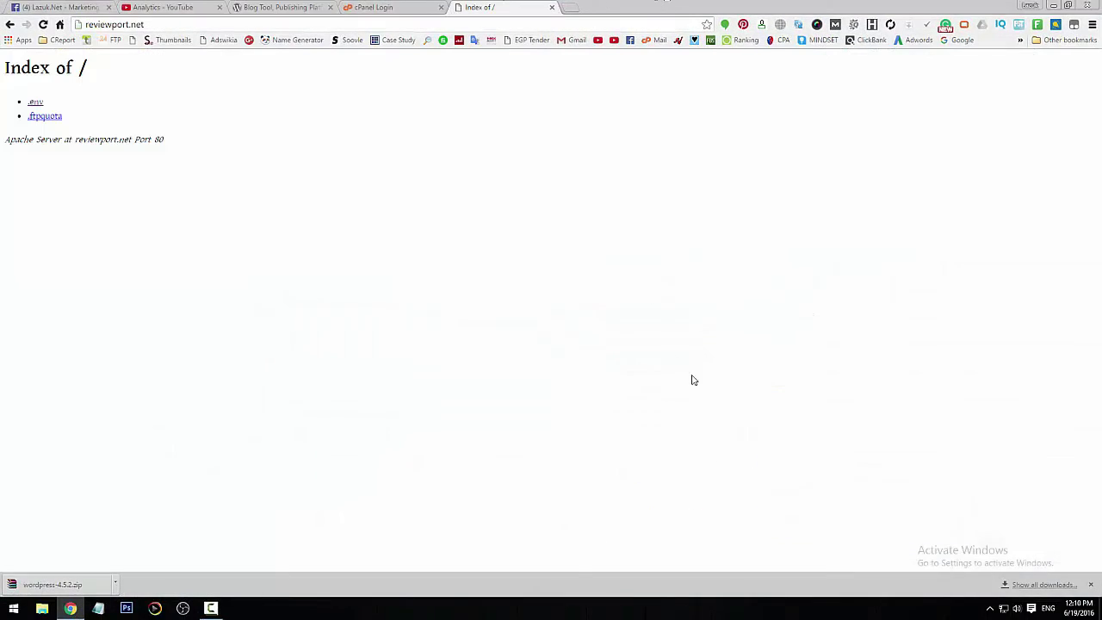
click(43, 24)
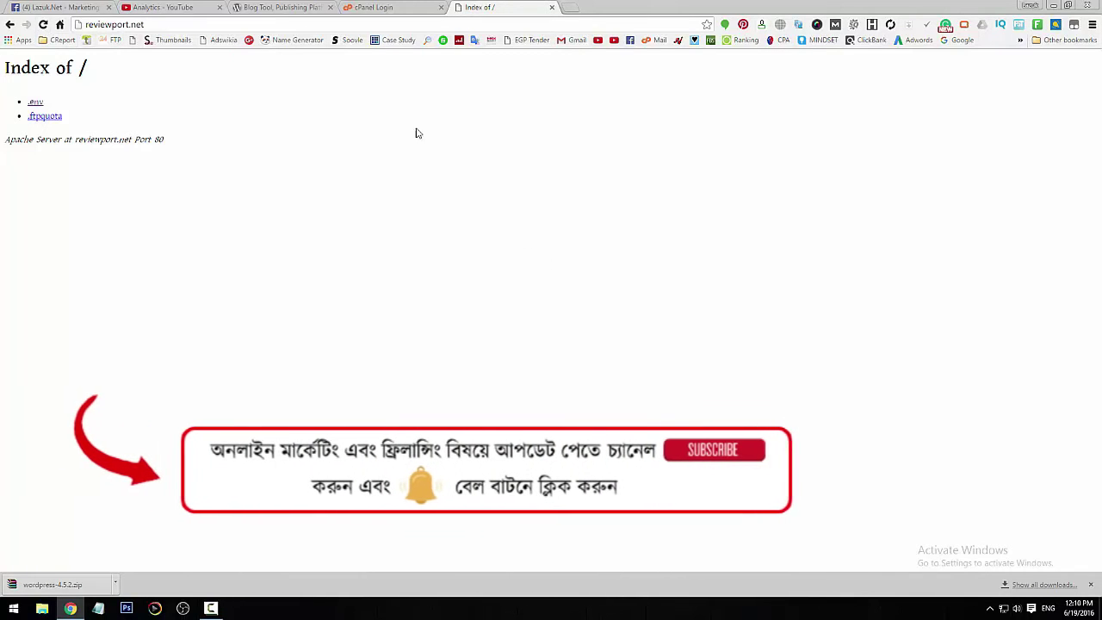
click(268, 7)
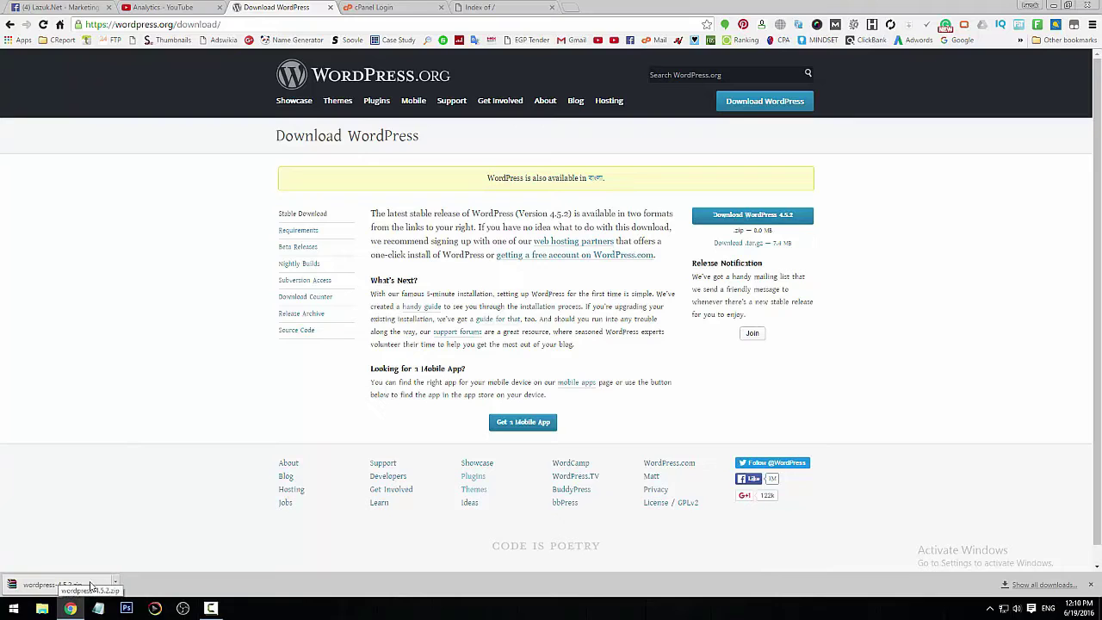
Log in to the reviewport.net cPanel account and scroll down to the Databases tools
click(401, 8)
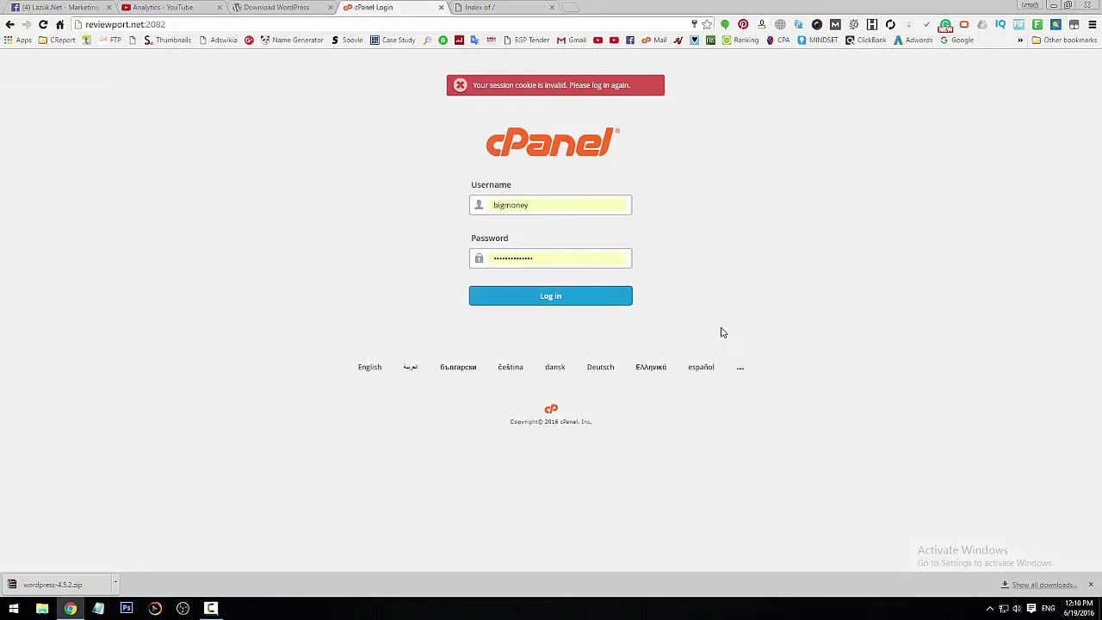
click(551, 302)
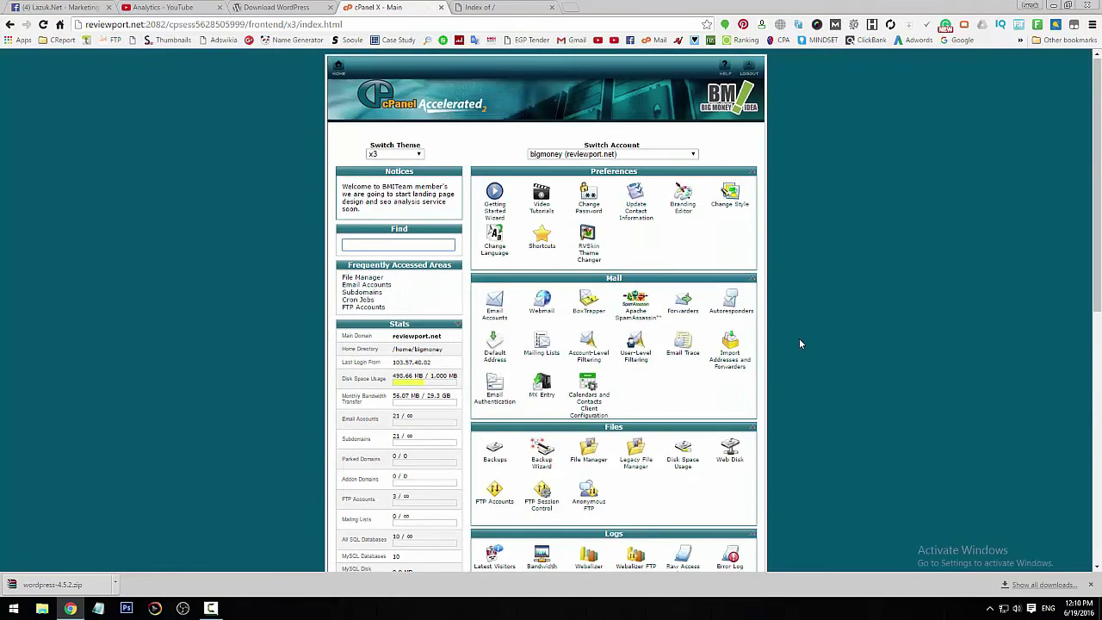
scroll(799, 345, down, 5)
scroll(799, 344, down, 4)
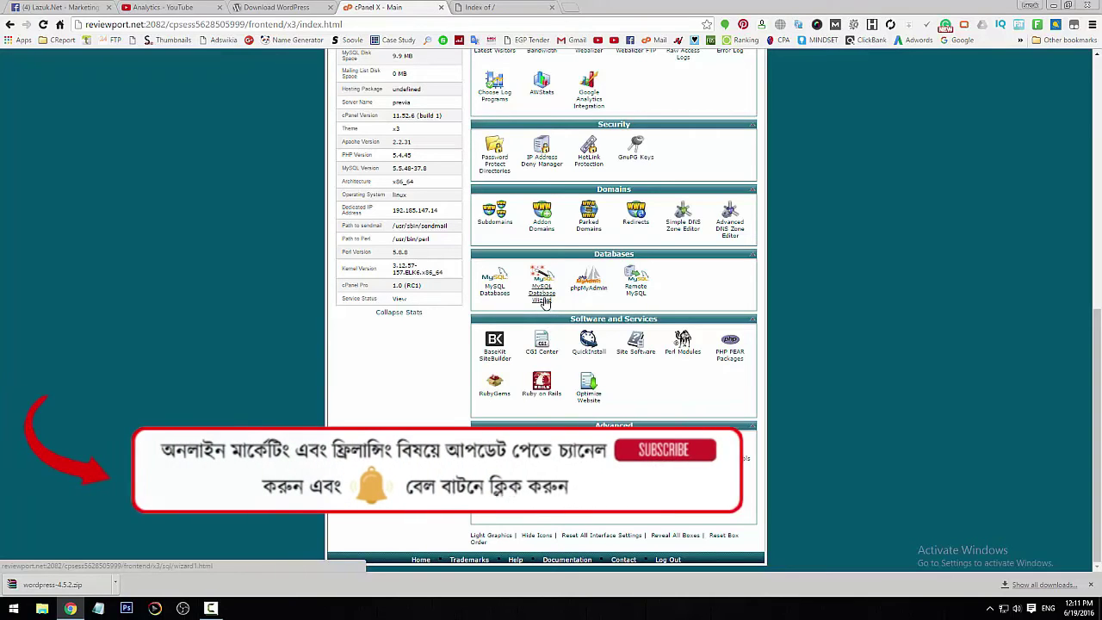
Create a MySQL database named test01 with the MySQL Database Wizard
click(542, 296)
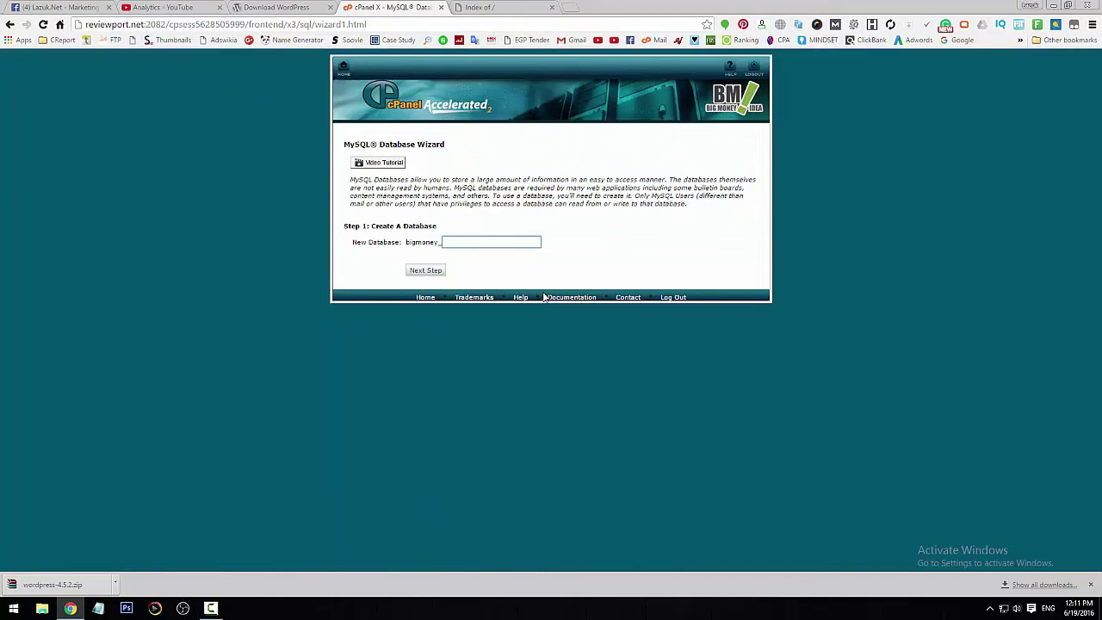
text(test01)
click(425, 271)
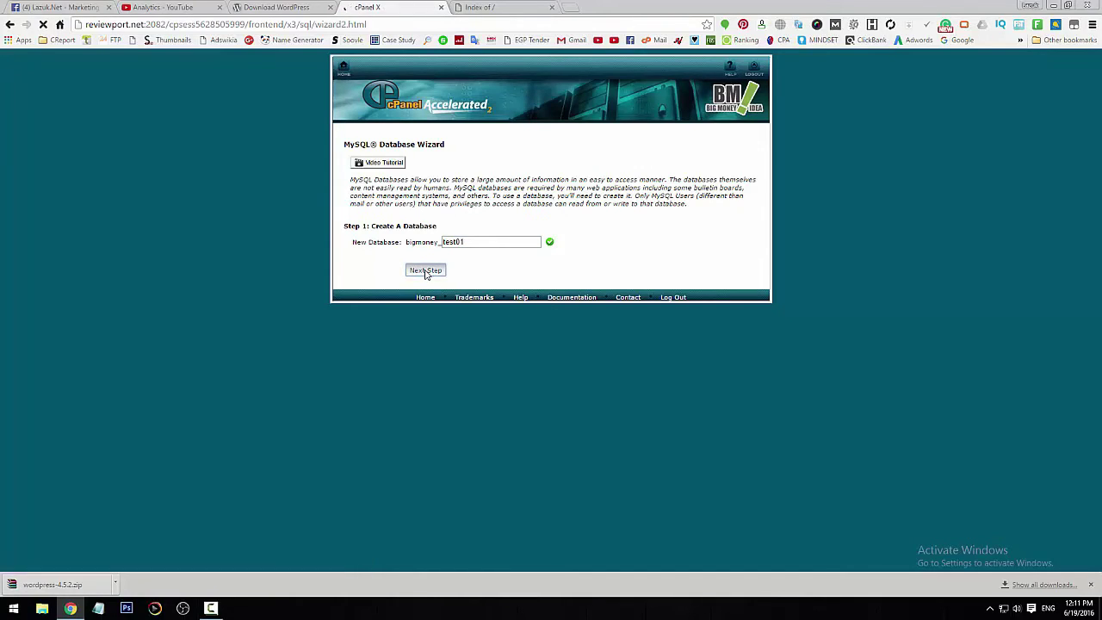
Copy the new database name bigmoney_test01 into Notepad
drag(503, 173, 563, 176)
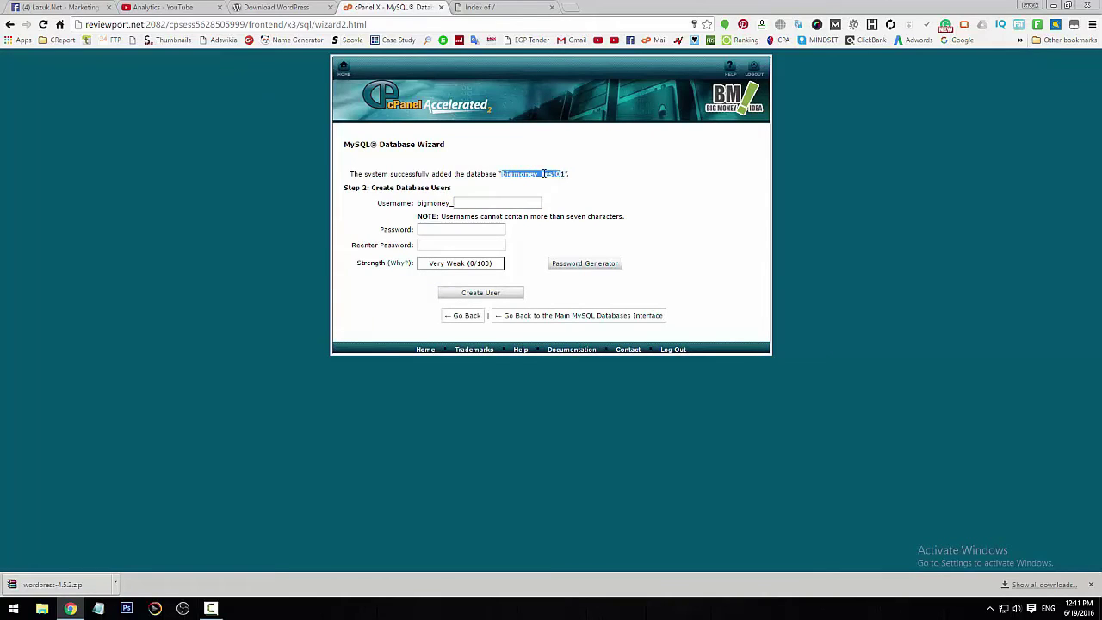
drag(567, 174, 501, 174)
right_click(502, 174)
click(509, 184)
click(98, 607)
right_click(441, 305)
click(484, 354)
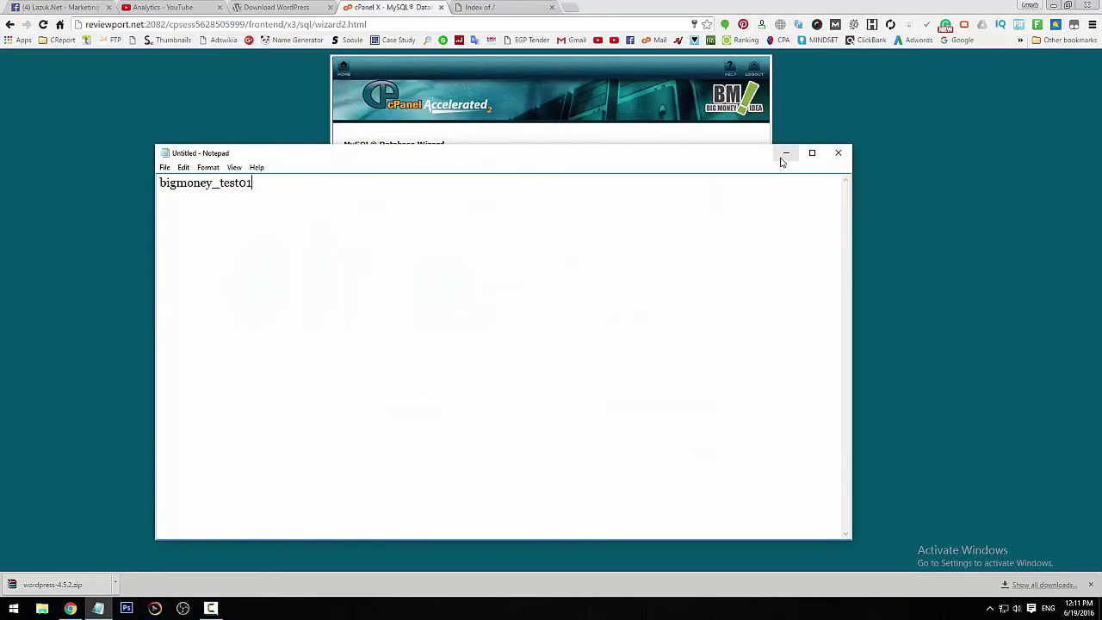
click(785, 153)
Create database user test01 with a strong password, entered twice
click(478, 207)
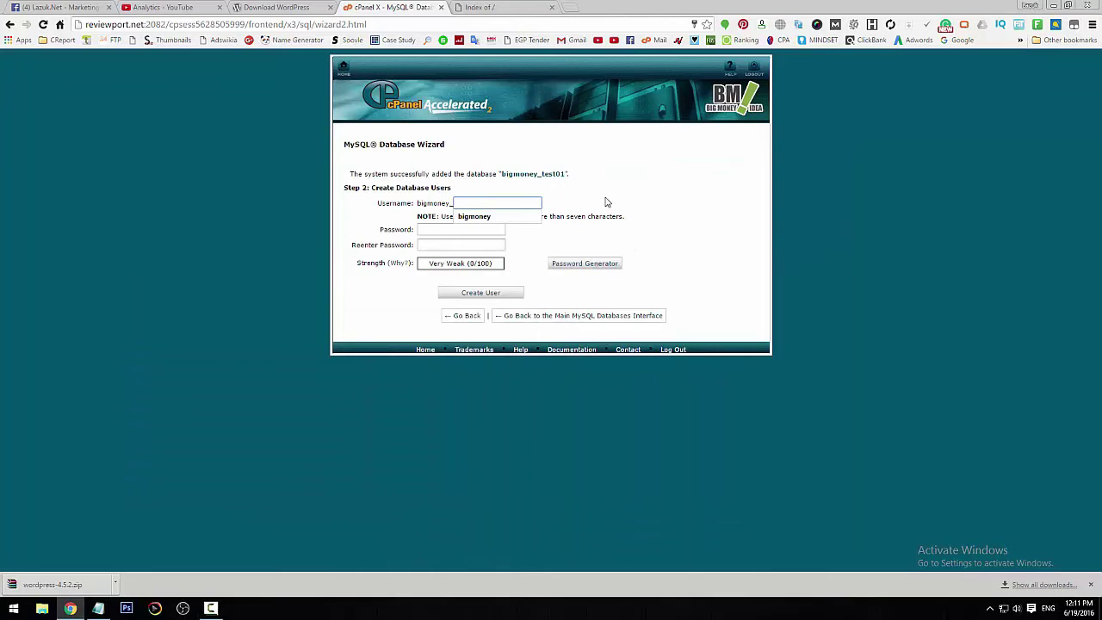
text(test01)
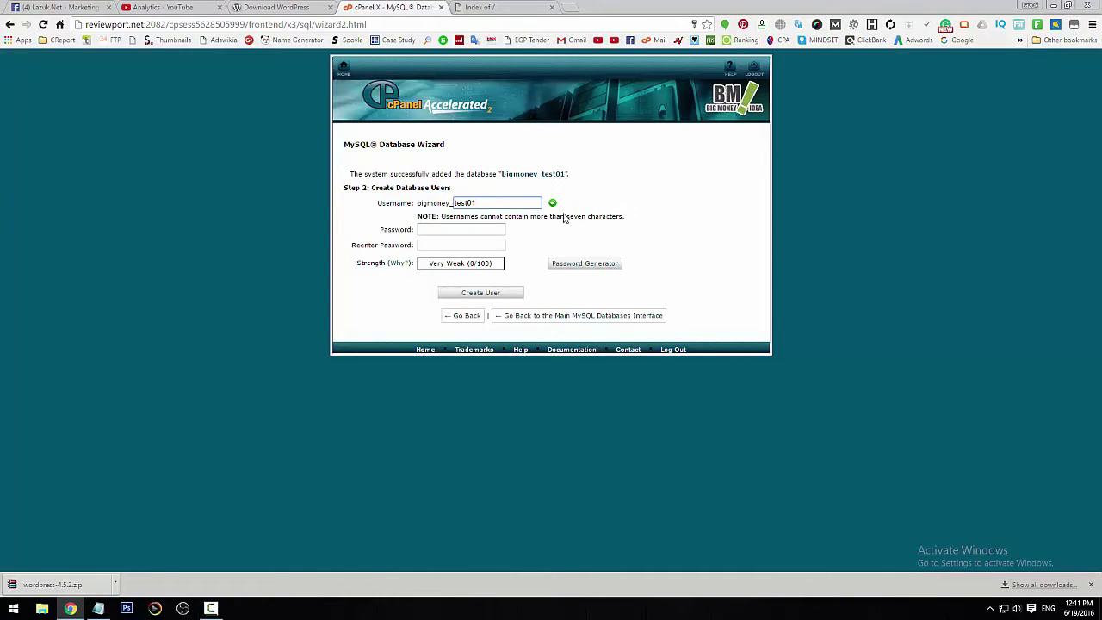
click(473, 231)
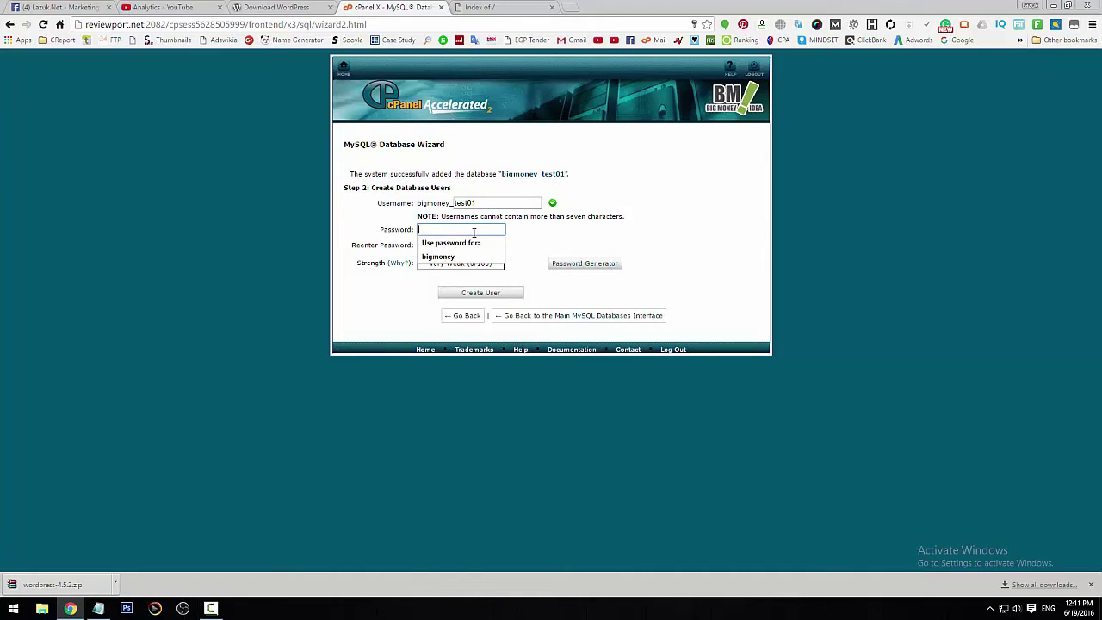
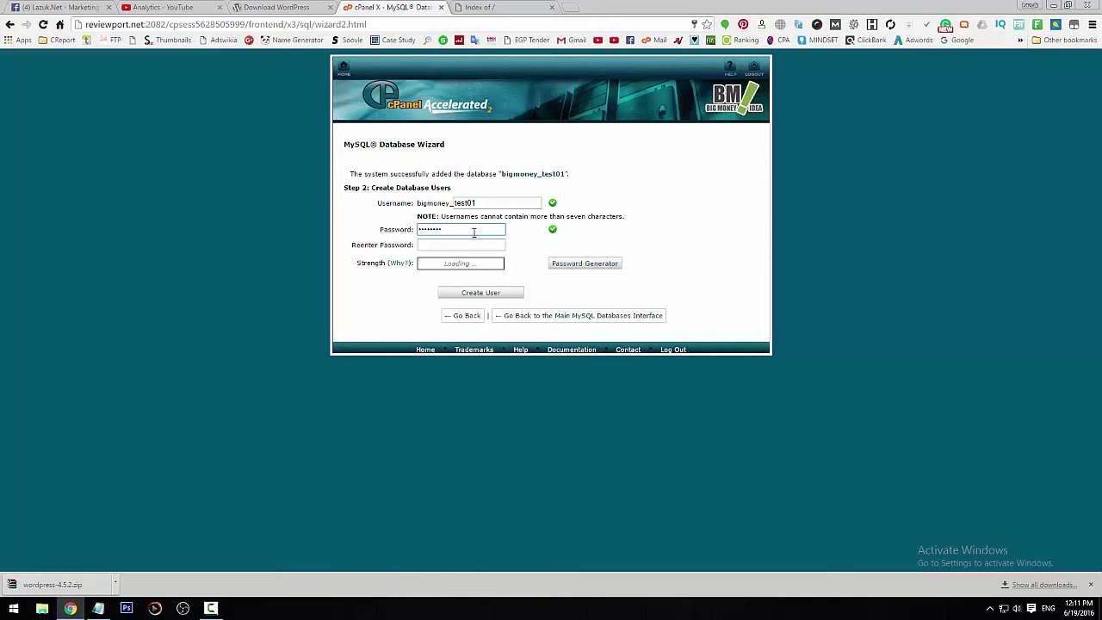
click(478, 246)
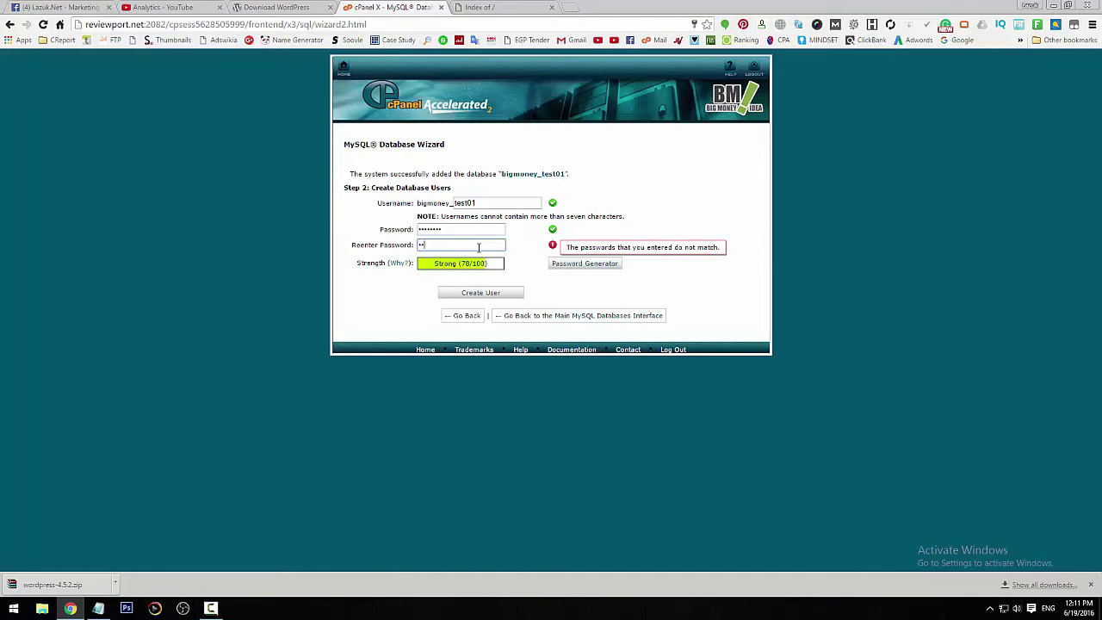
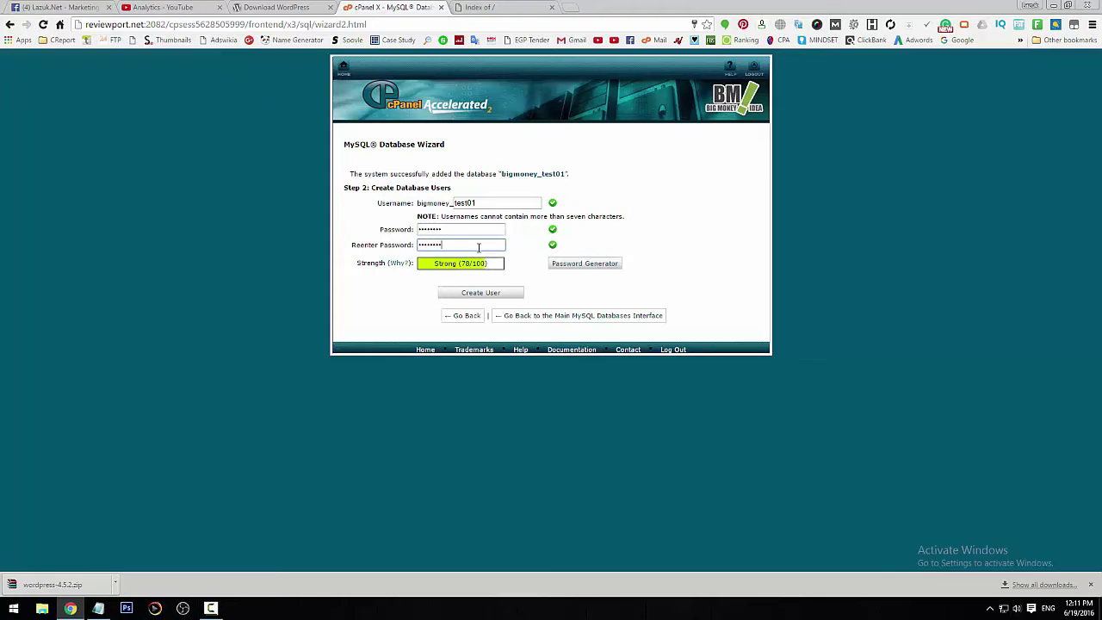
click(484, 295)
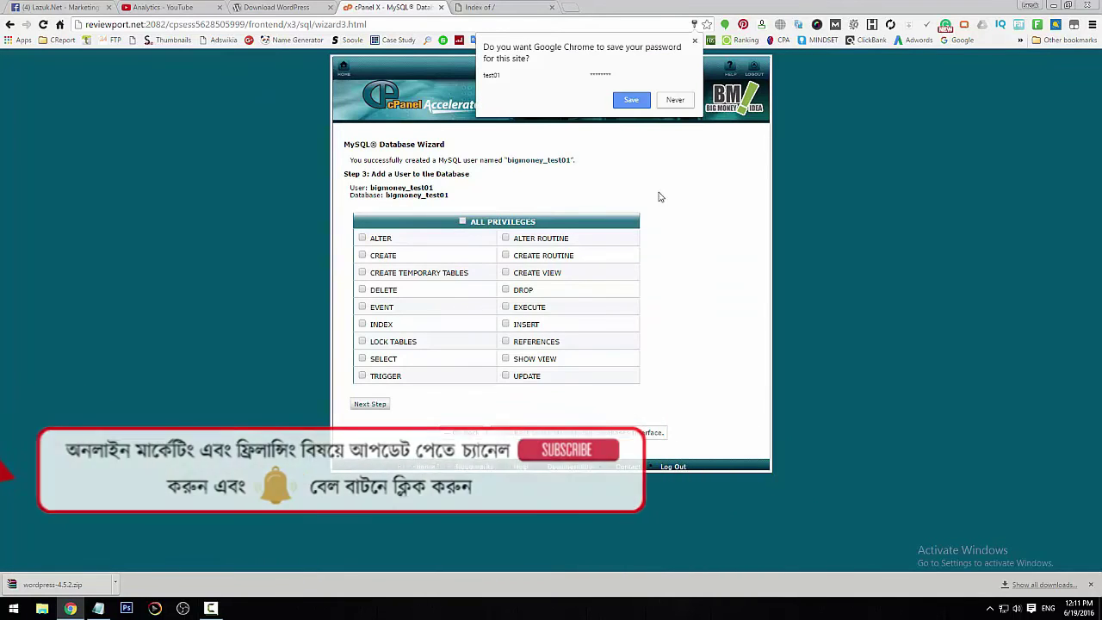
Grant user test01 ALL PRIVILEGES on the database and copy the bigmoney_test01 user name
click(689, 199)
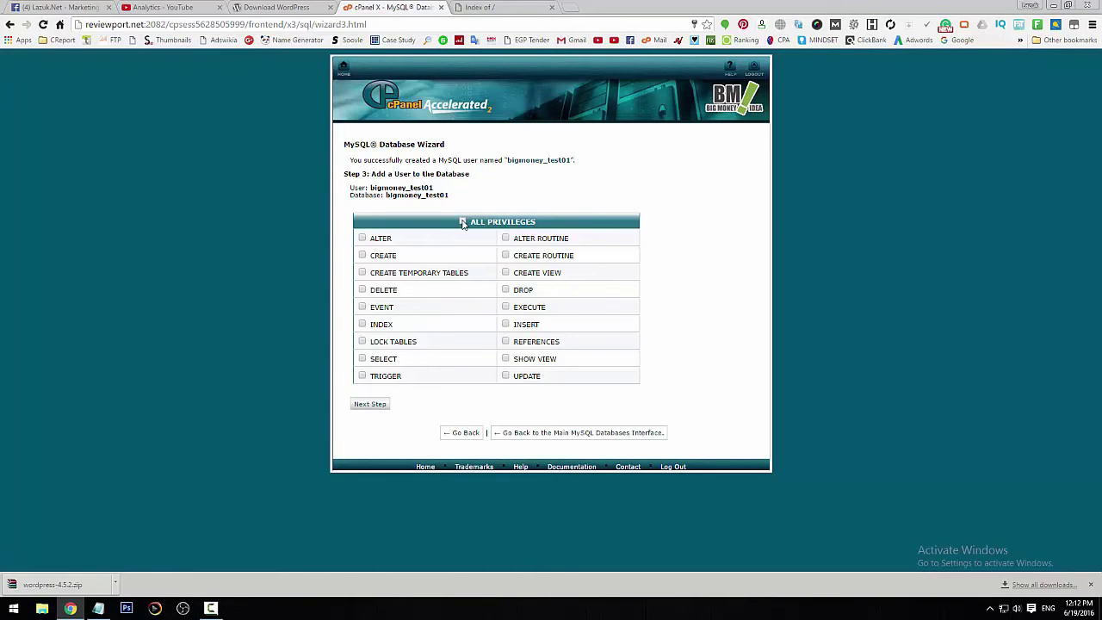
click(369, 404)
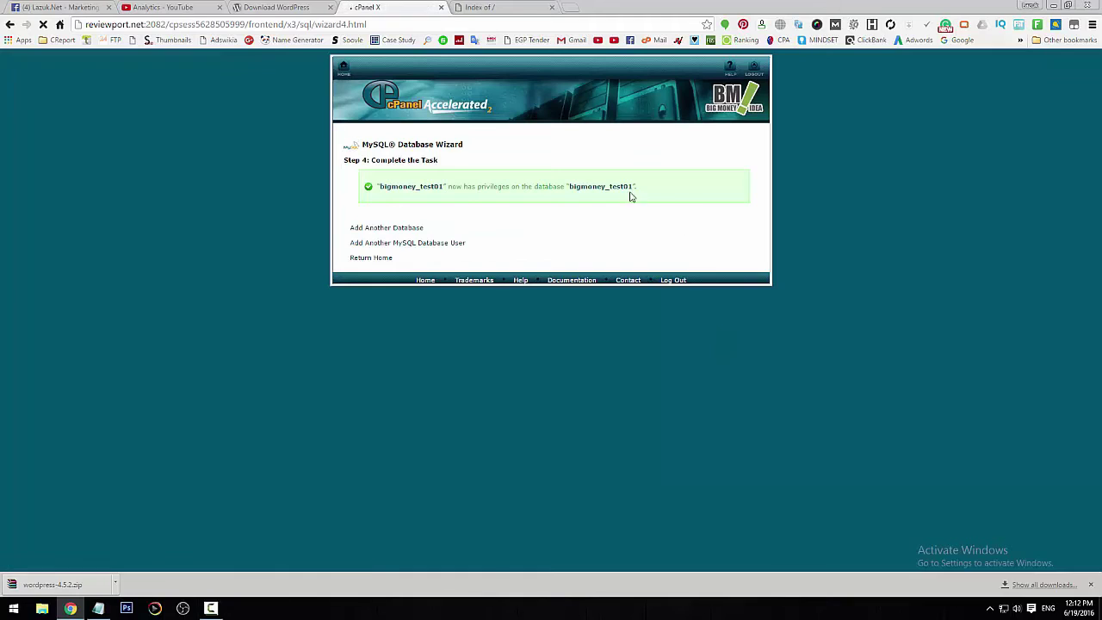
drag(442, 186, 382, 188)
right_click(382, 188)
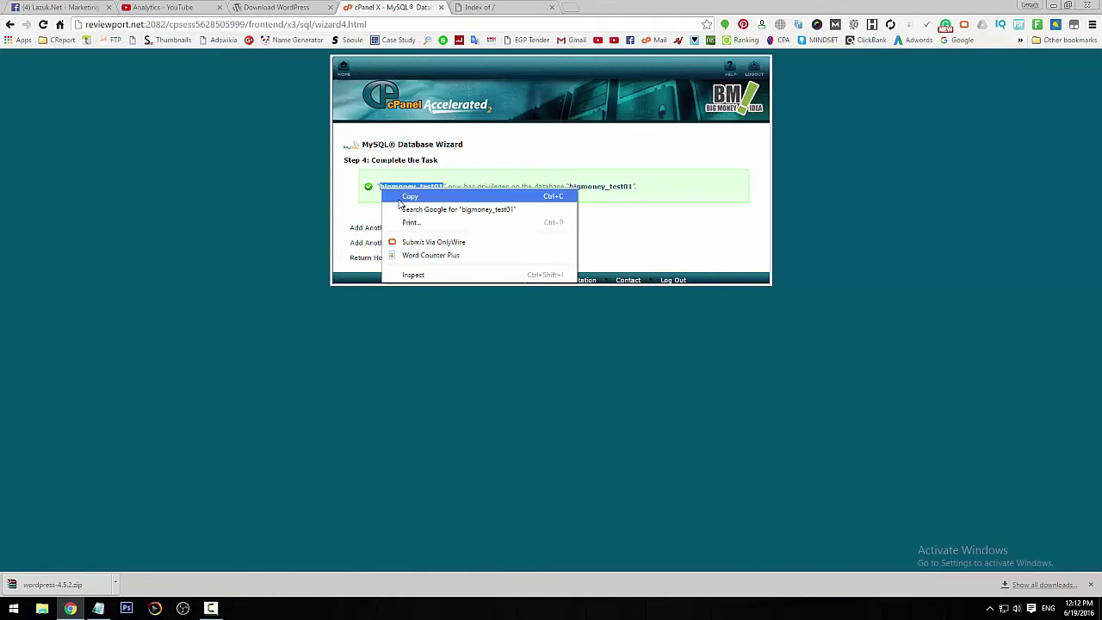
click(396, 197)
Paste the user name on a new line in Notepad and return to the cPanel home page
click(99, 608)
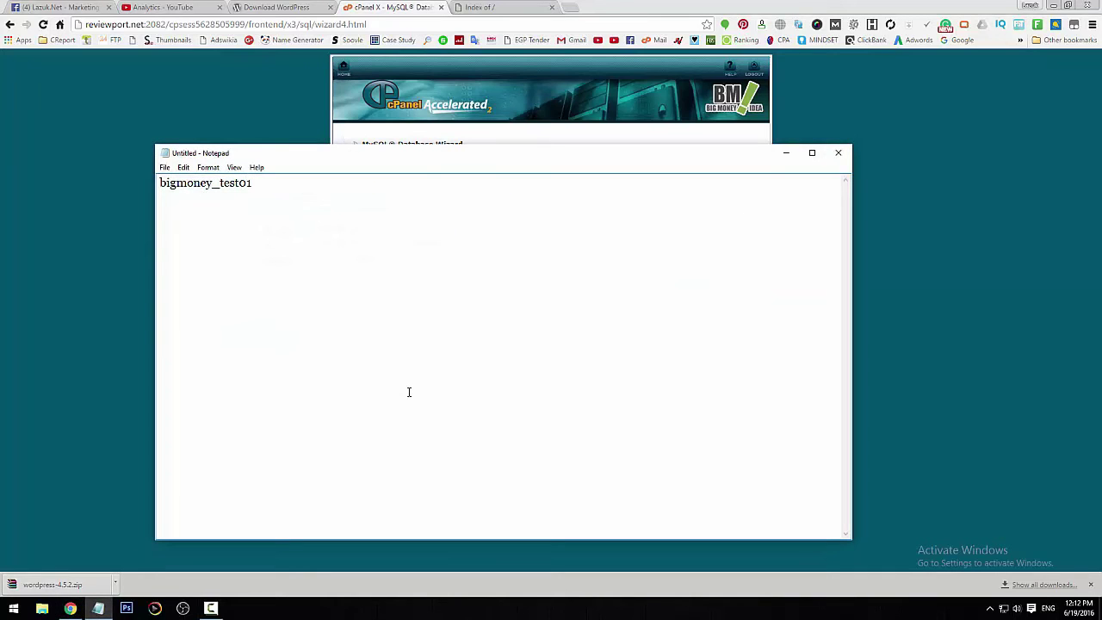
key(Return)
key(ctrl+v)
click(27, 306)
click(341, 66)
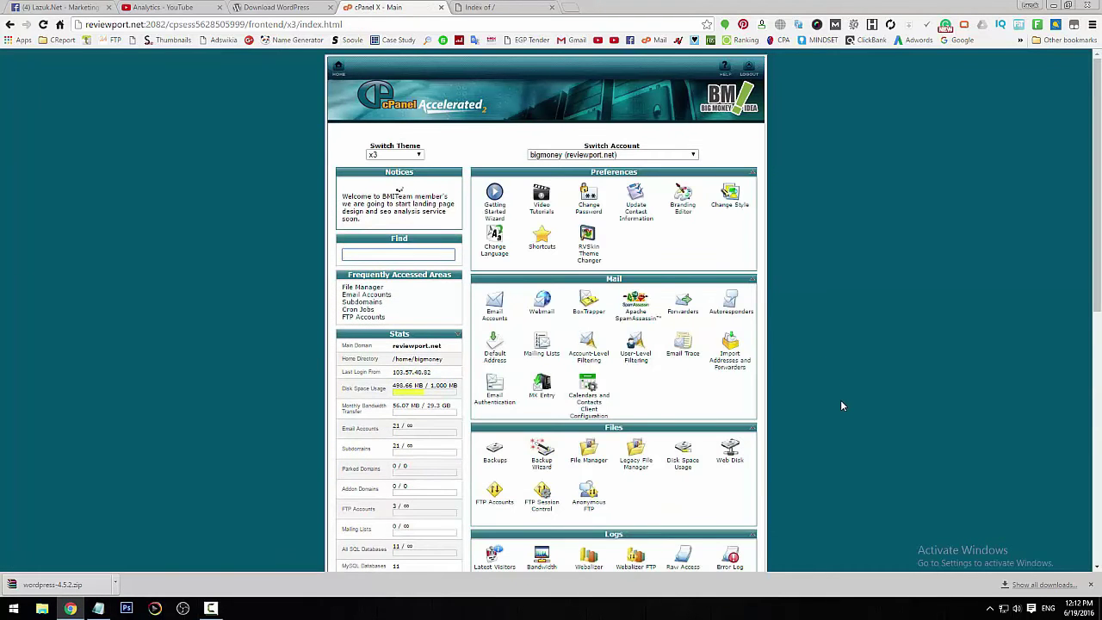
Open File Manager at reviewport.net's document root and bring up the Upload page for public_html
scroll(839, 404, down, 2)
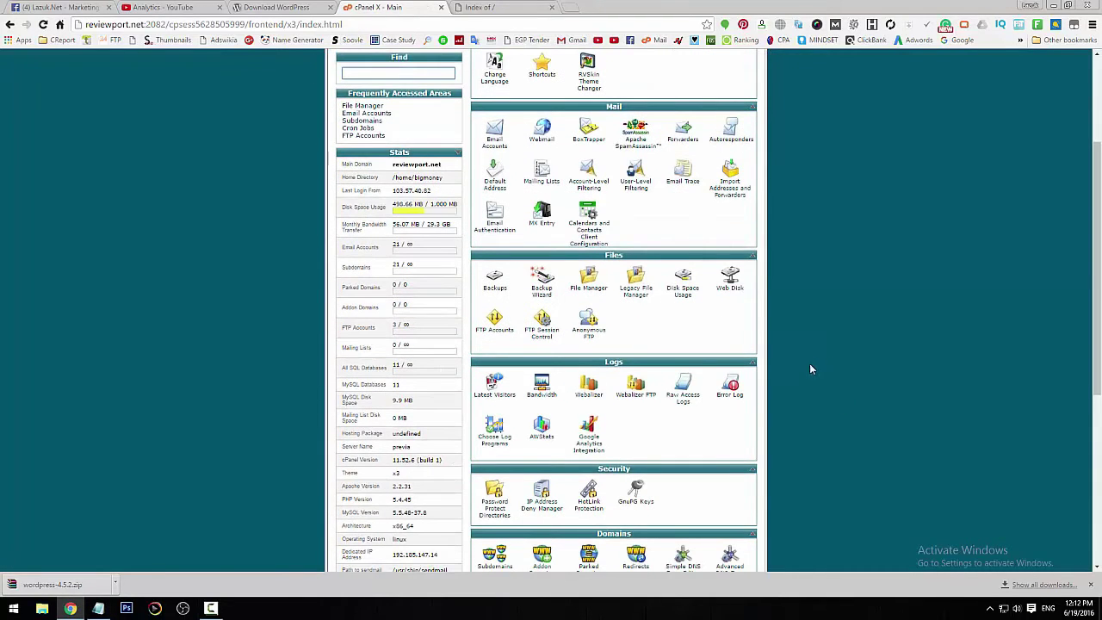
click(591, 293)
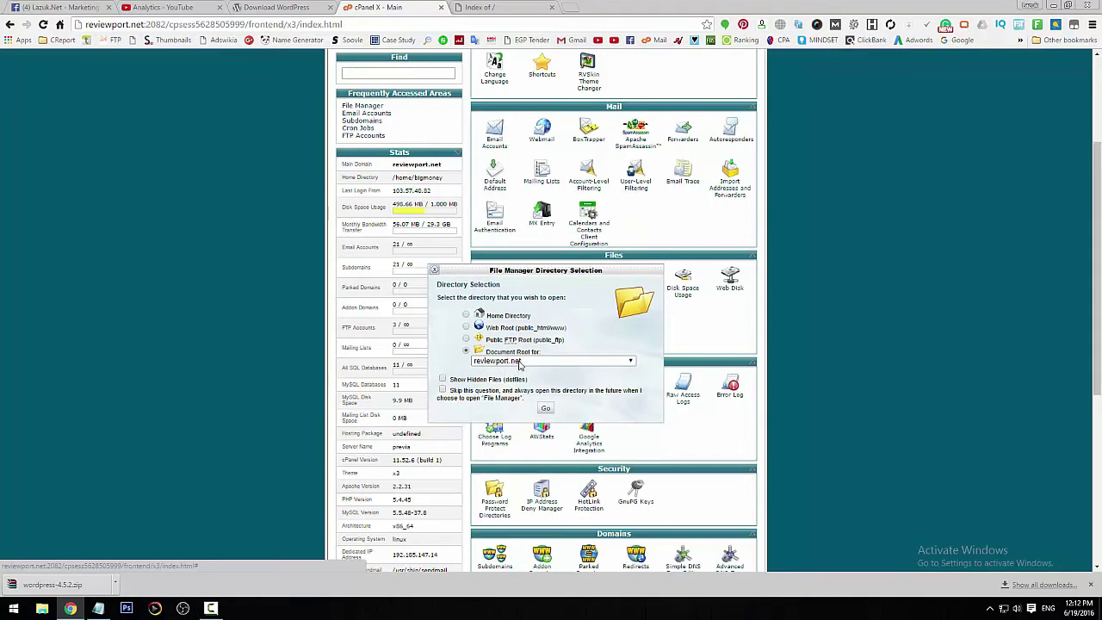
click(548, 408)
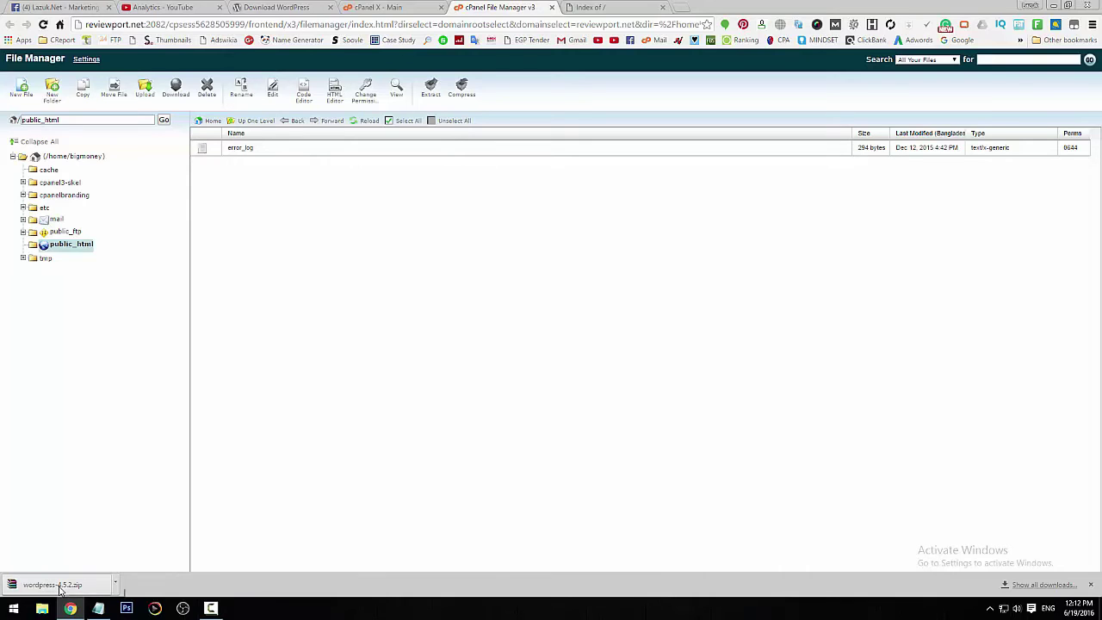
click(144, 95)
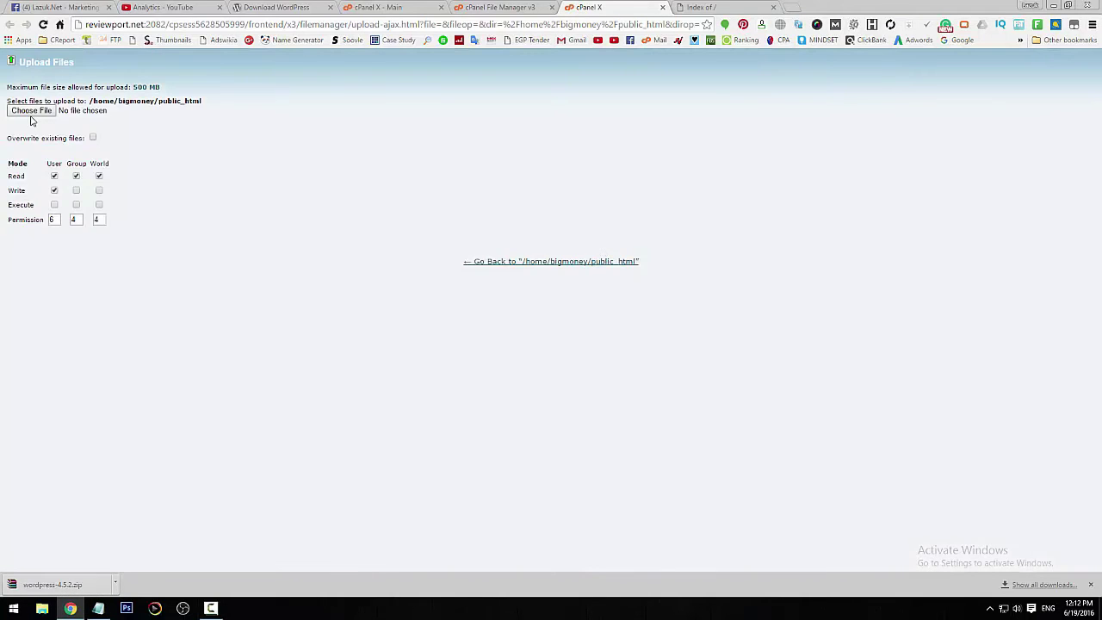
Upload wordpress-4.5.2.zip from the Downloads folder to public_html, then return to File Manager
click(31, 111)
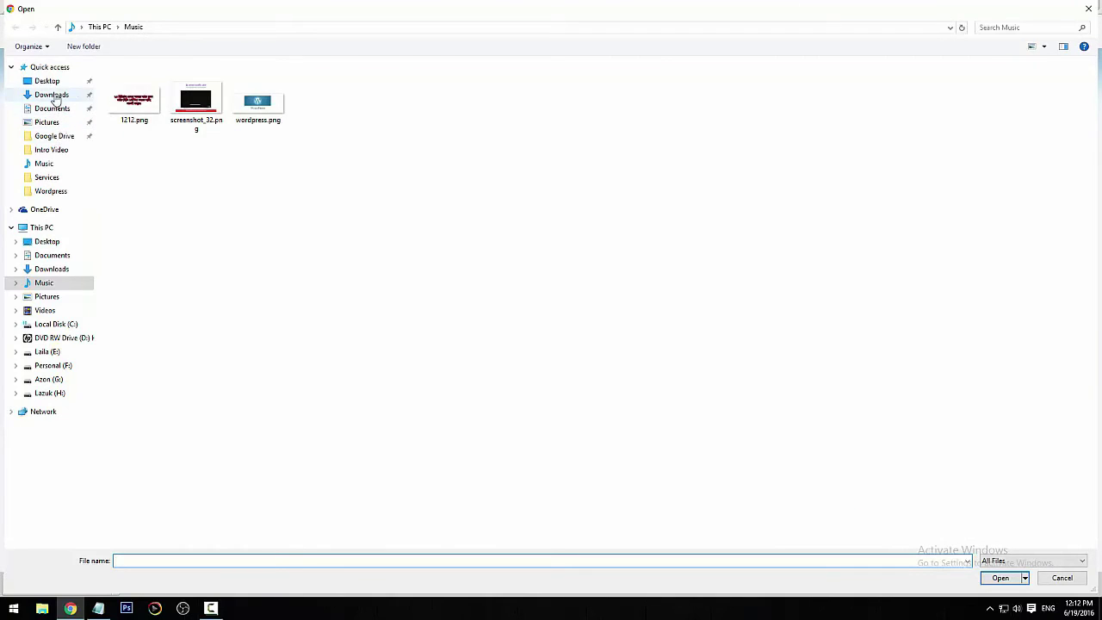
click(51, 96)
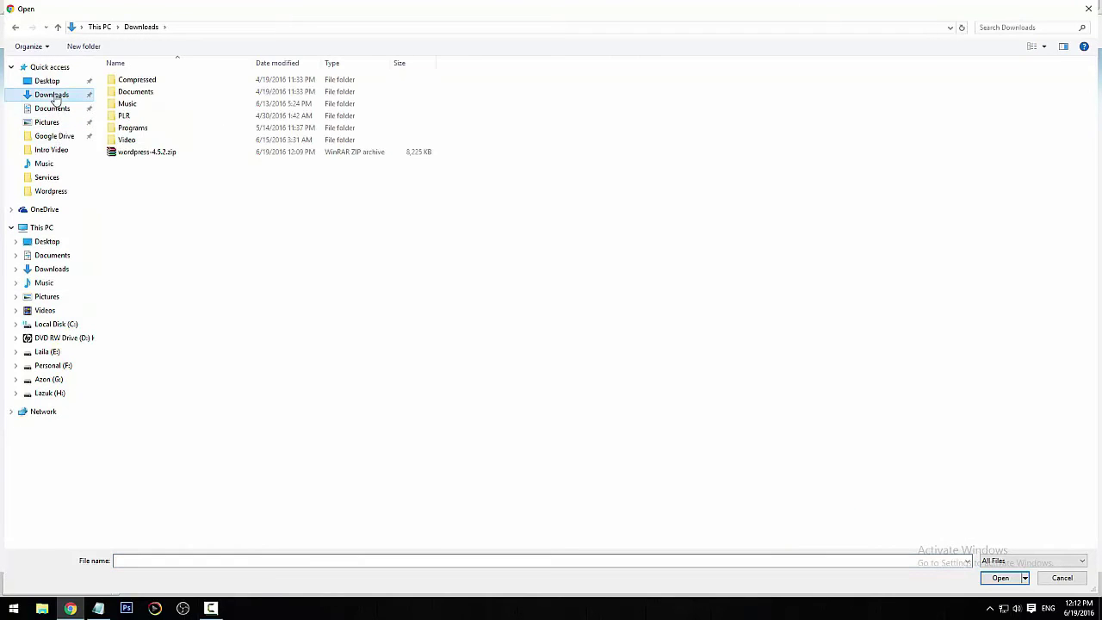
double_click(180, 158)
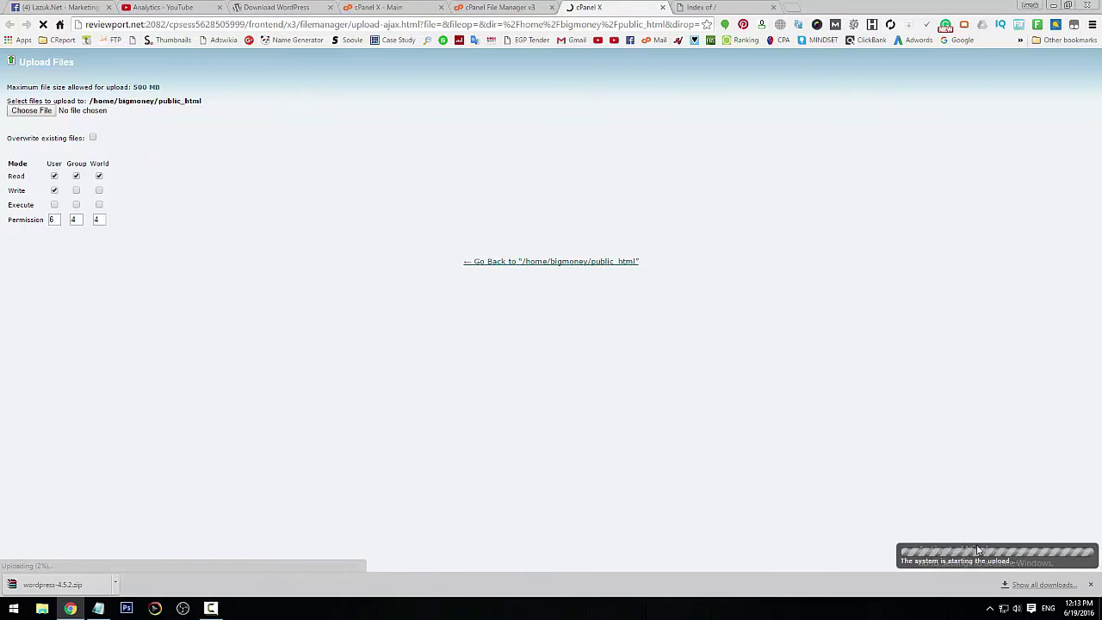
click(1090, 585)
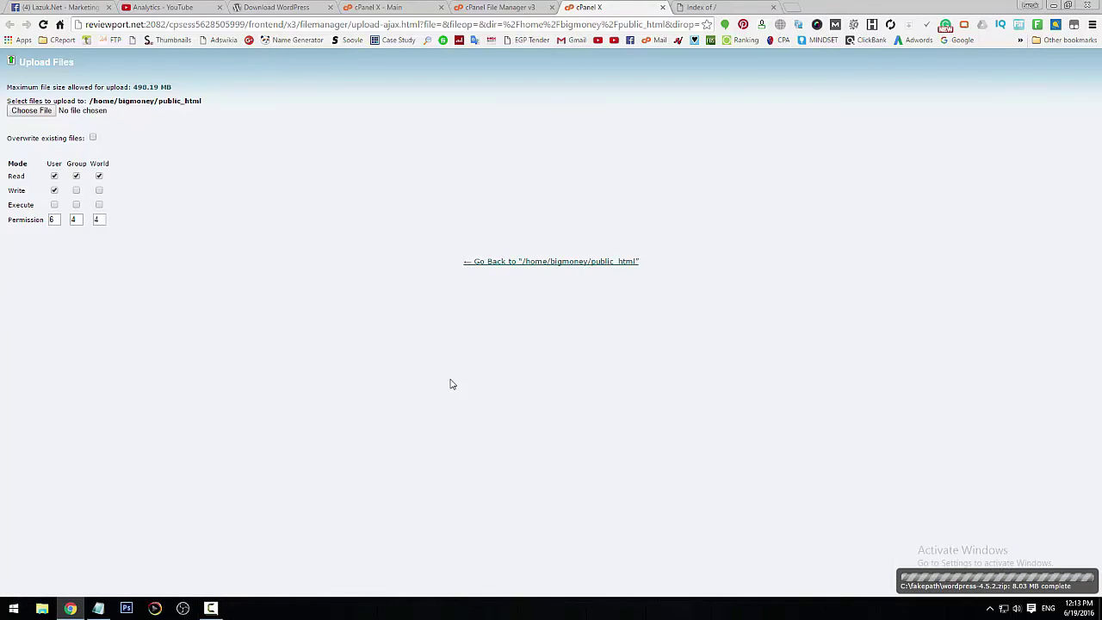
click(499, 8)
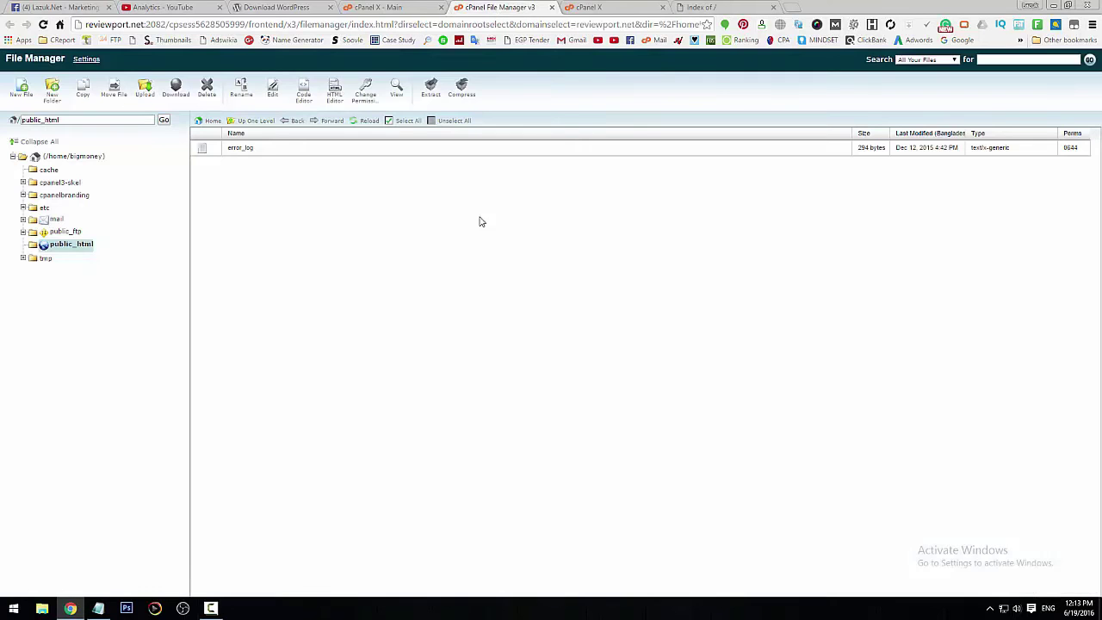
Extract wordpress-4.5.2.zip into /public_html and refresh the listing to show the wordpress folder
click(368, 122)
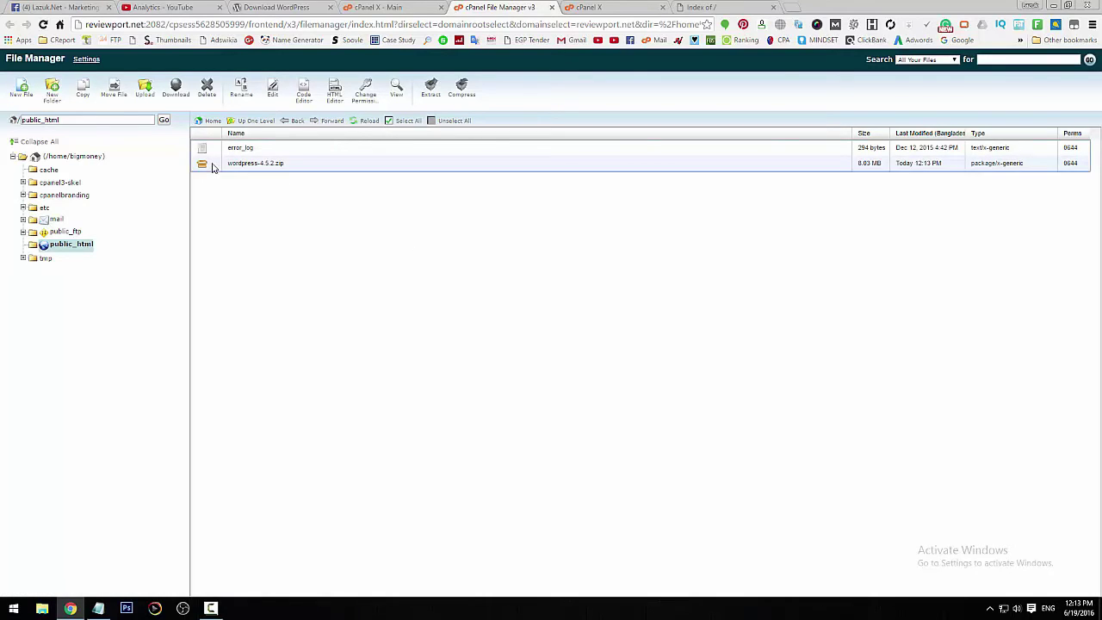
click(212, 167)
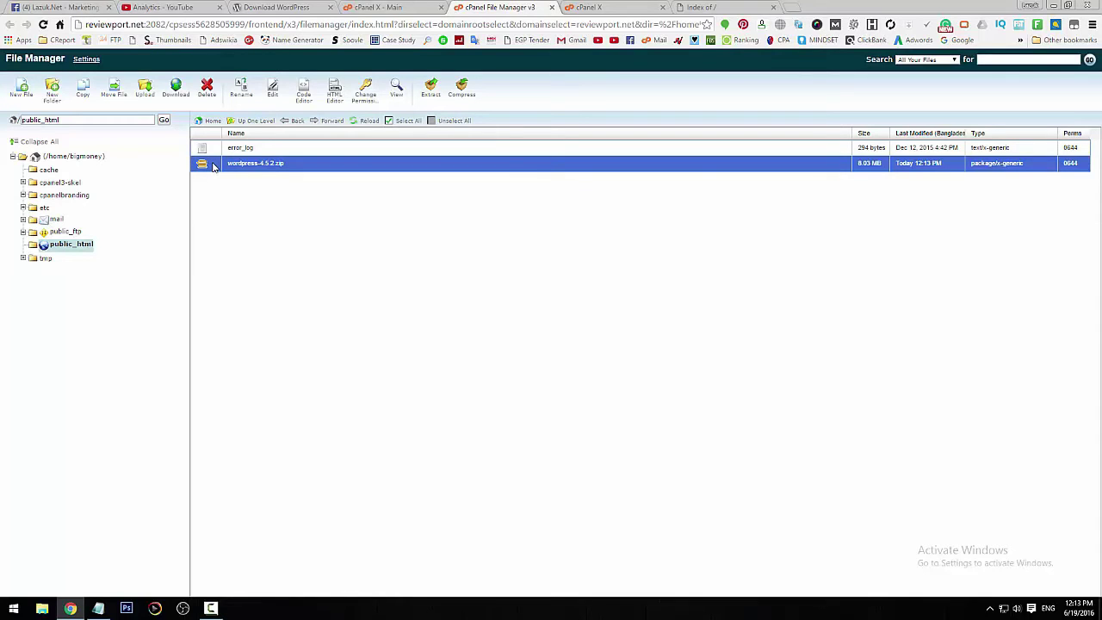
right_click(212, 167)
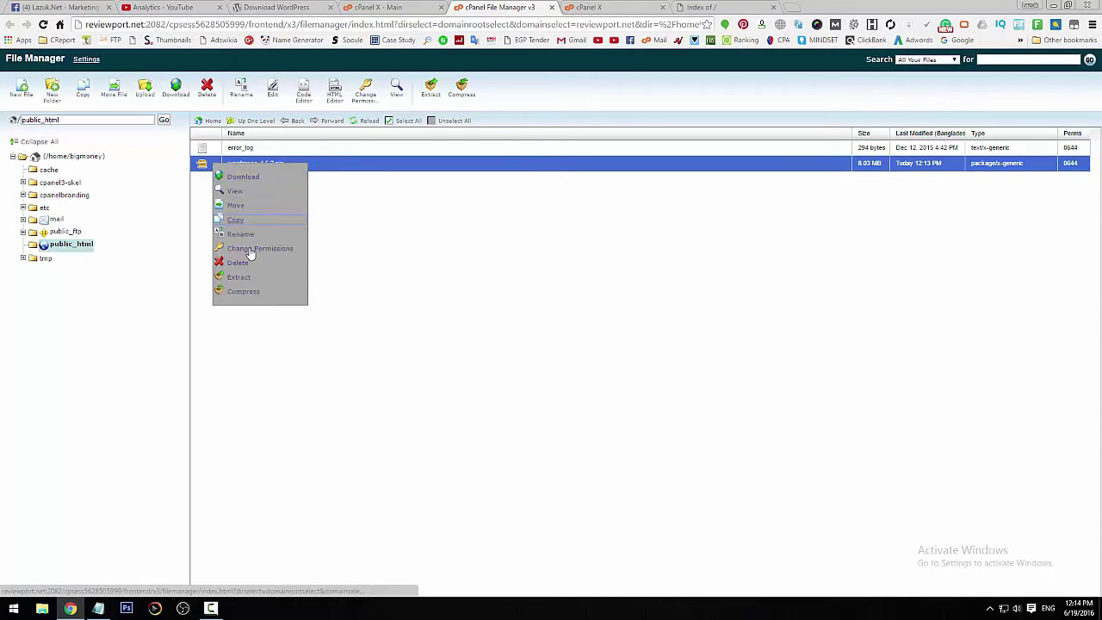
click(388, 263)
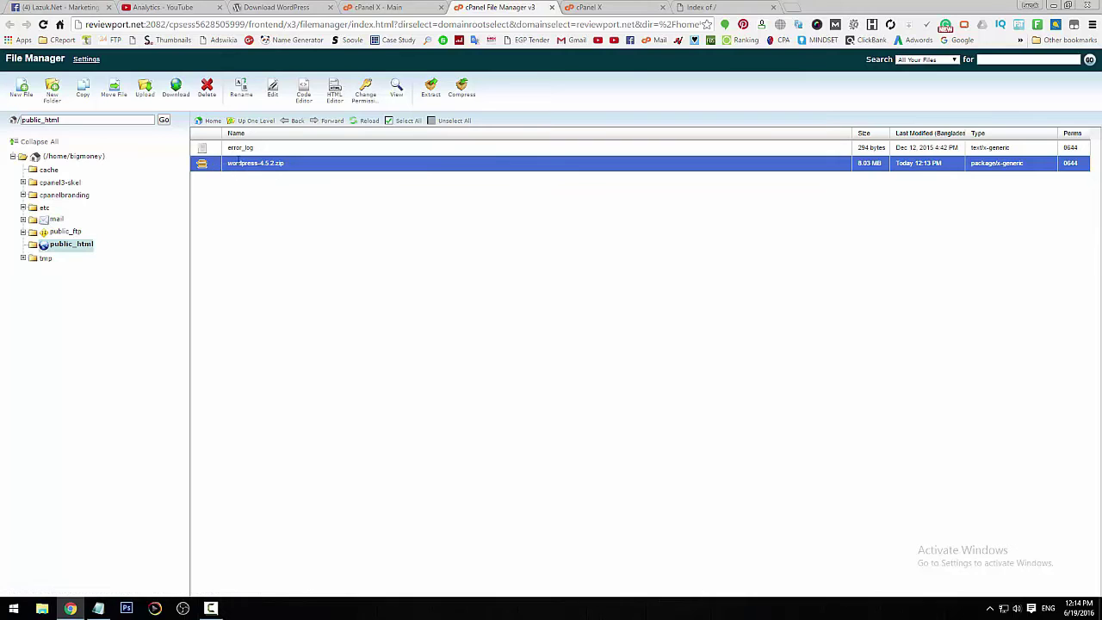
click(430, 96)
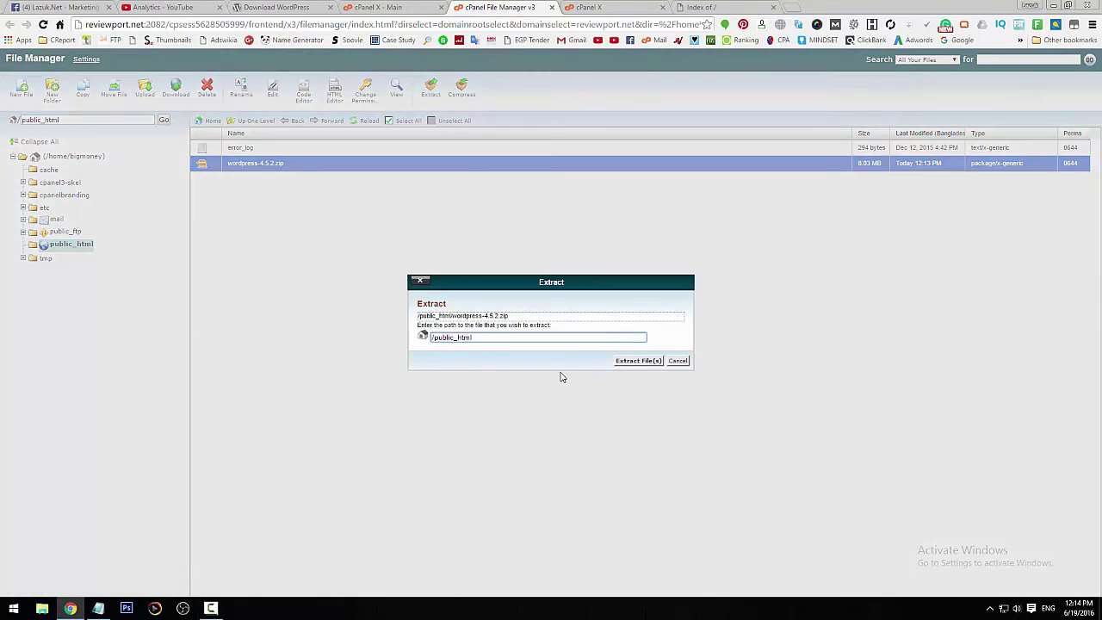
click(640, 363)
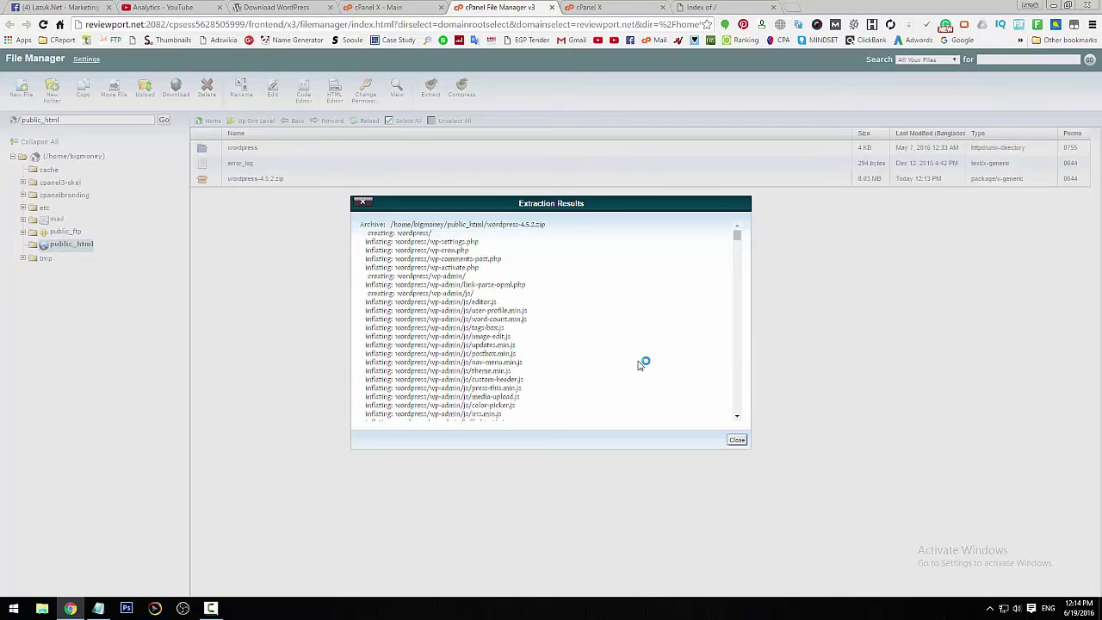
click(737, 439)
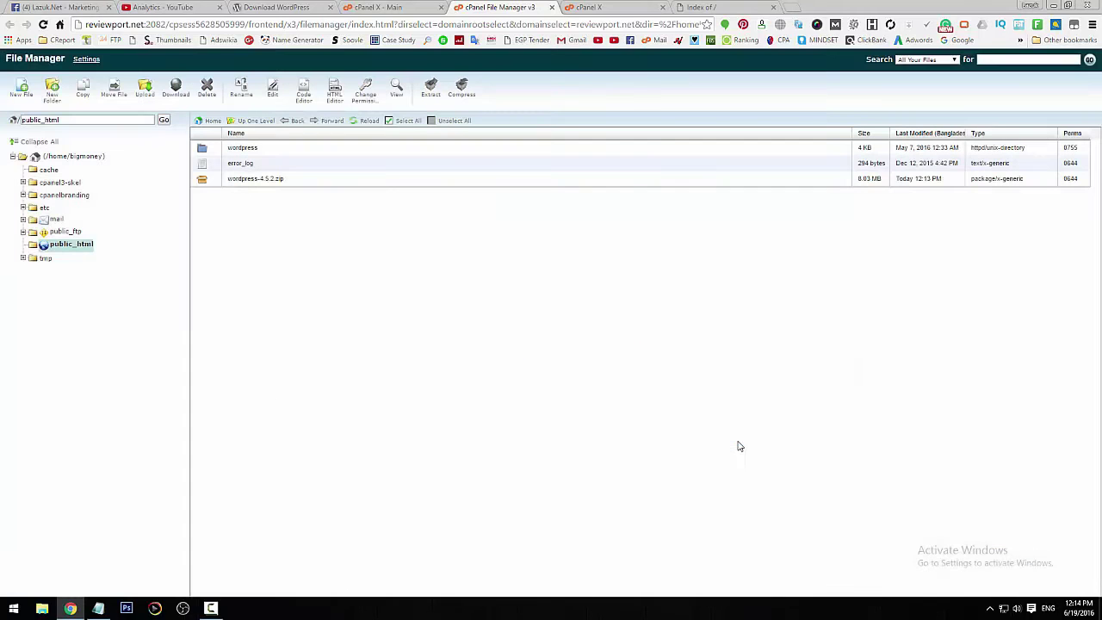
click(365, 121)
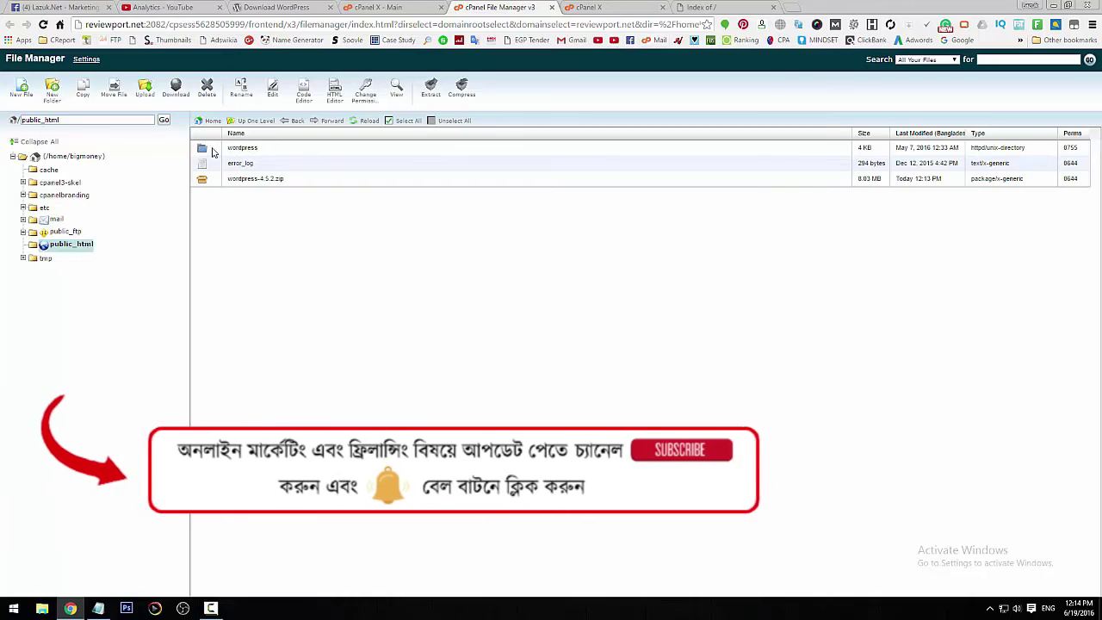
Load reviewport.net/wordpress in the live-site tab
click(674, 7)
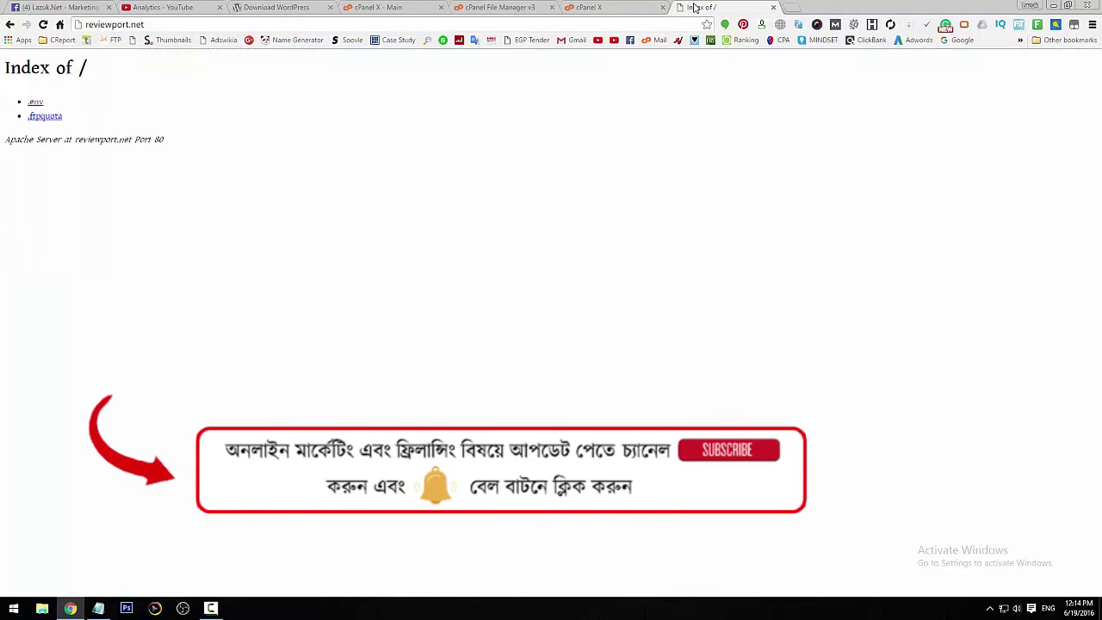
click(512, 24)
click(512, 25)
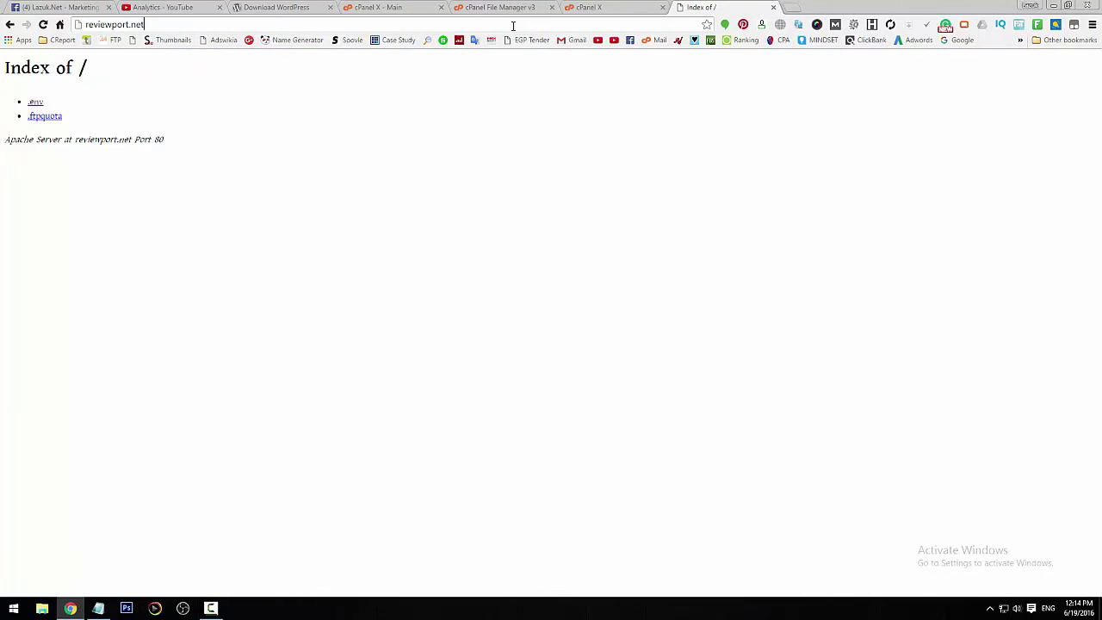
text(/wo)
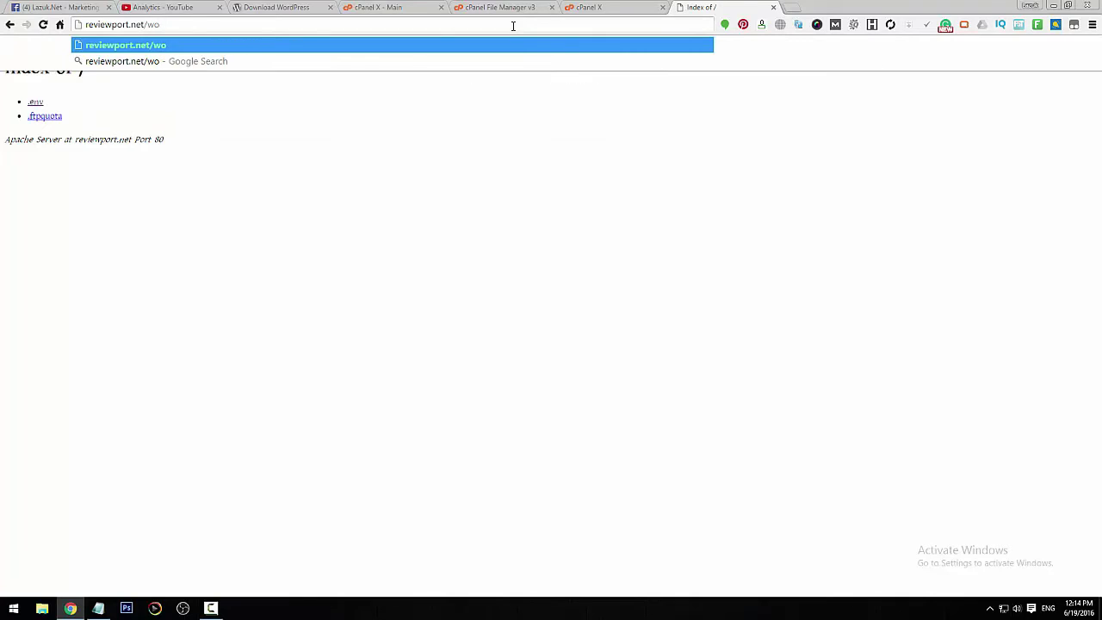
text(rdpress)
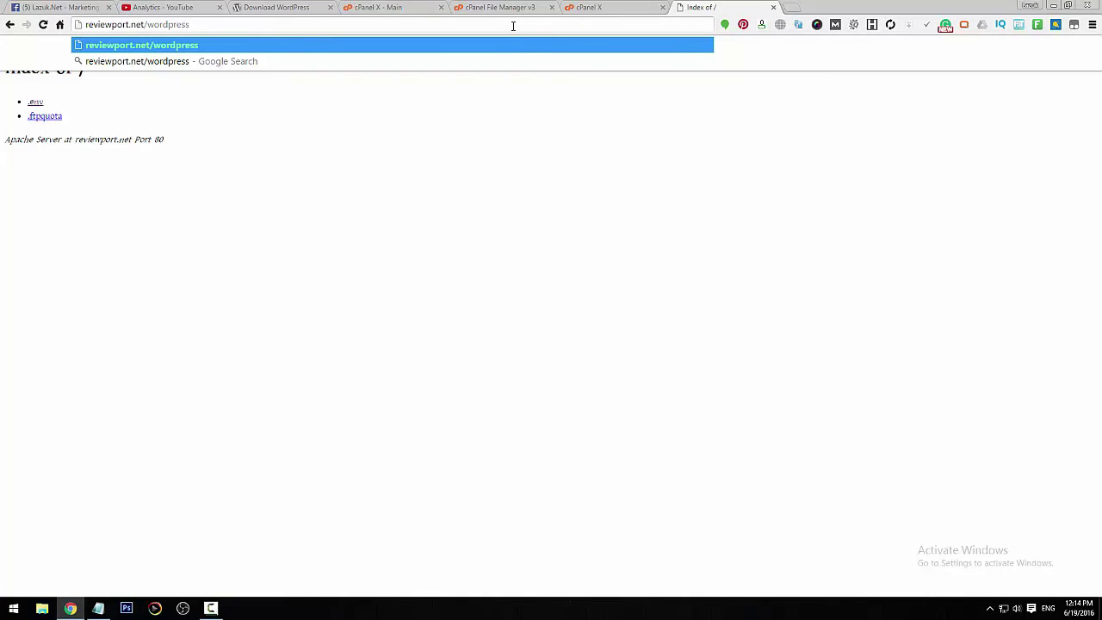
click(558, 171)
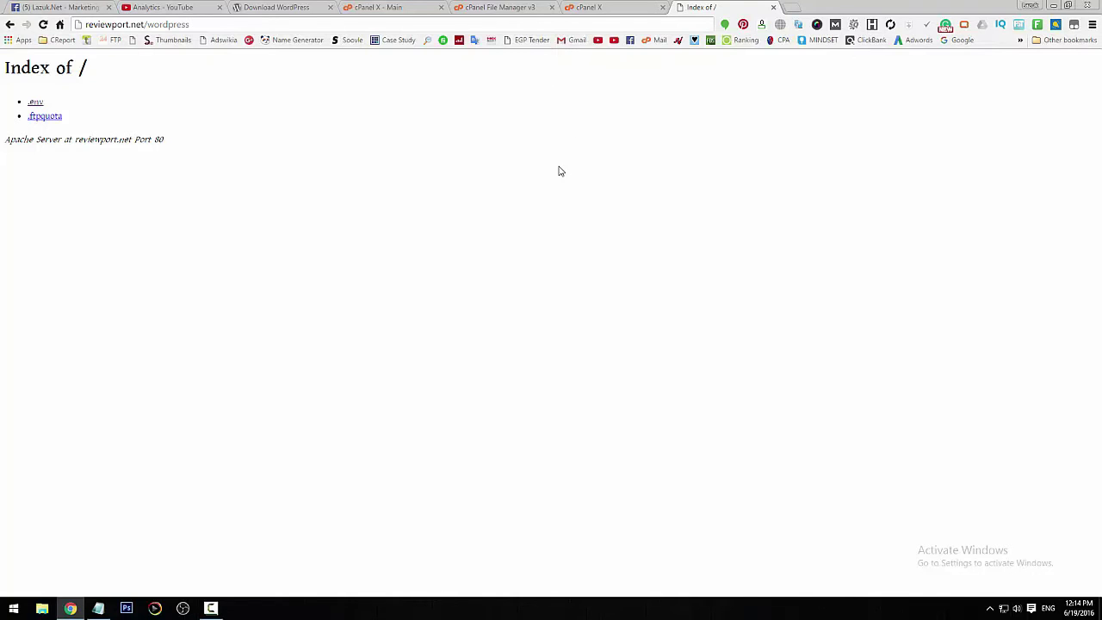
Delete wordpress-4.5.2.zip from public_html in File Manager
click(480, 6)
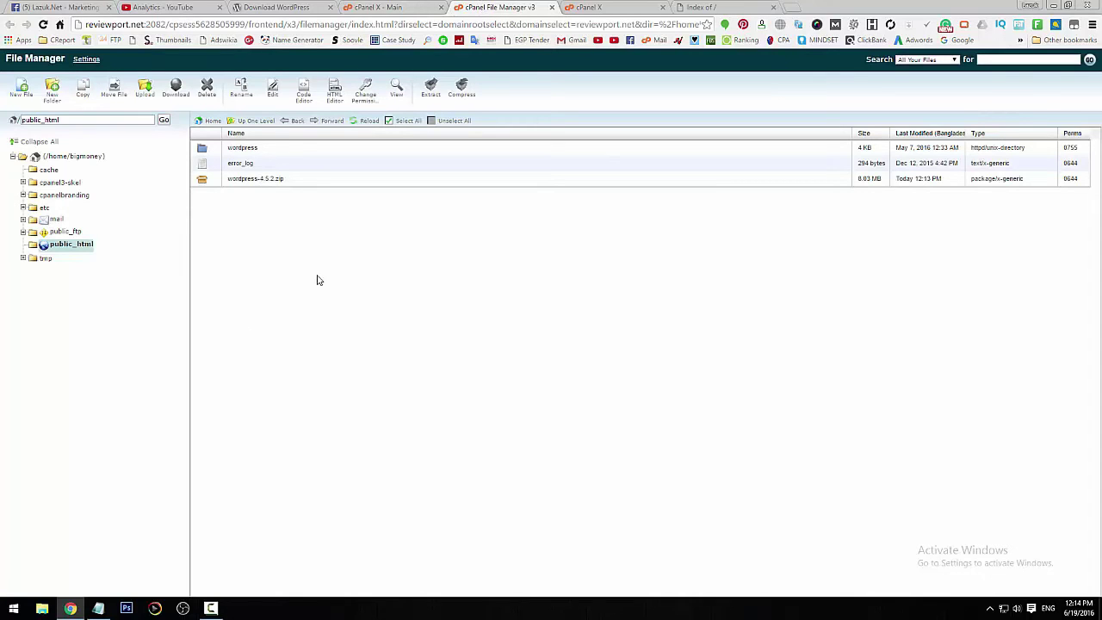
click(209, 184)
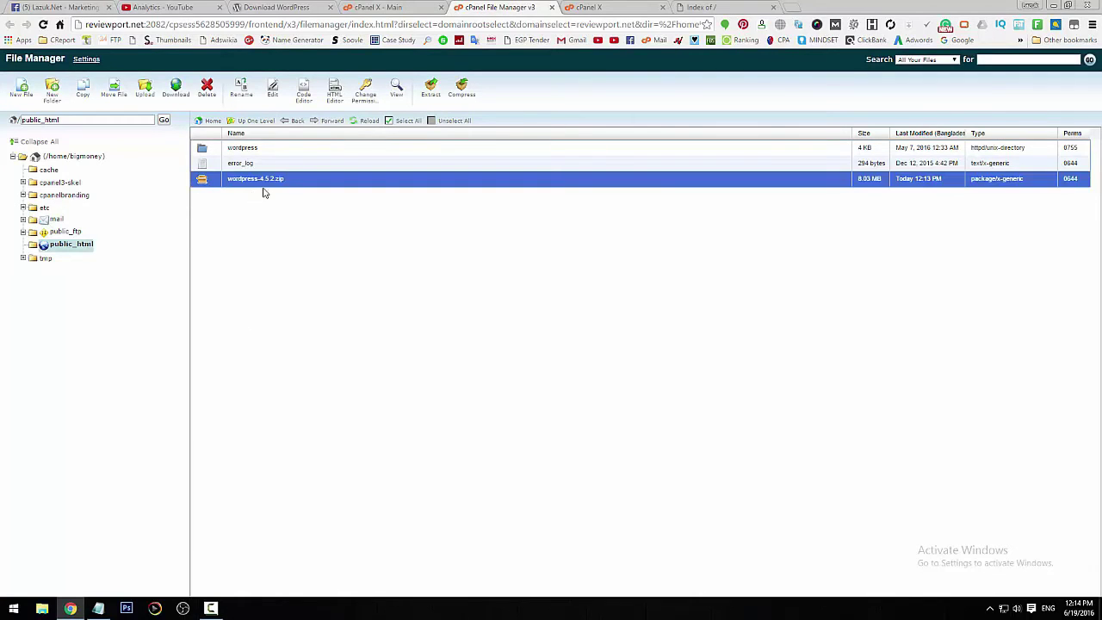
click(207, 90)
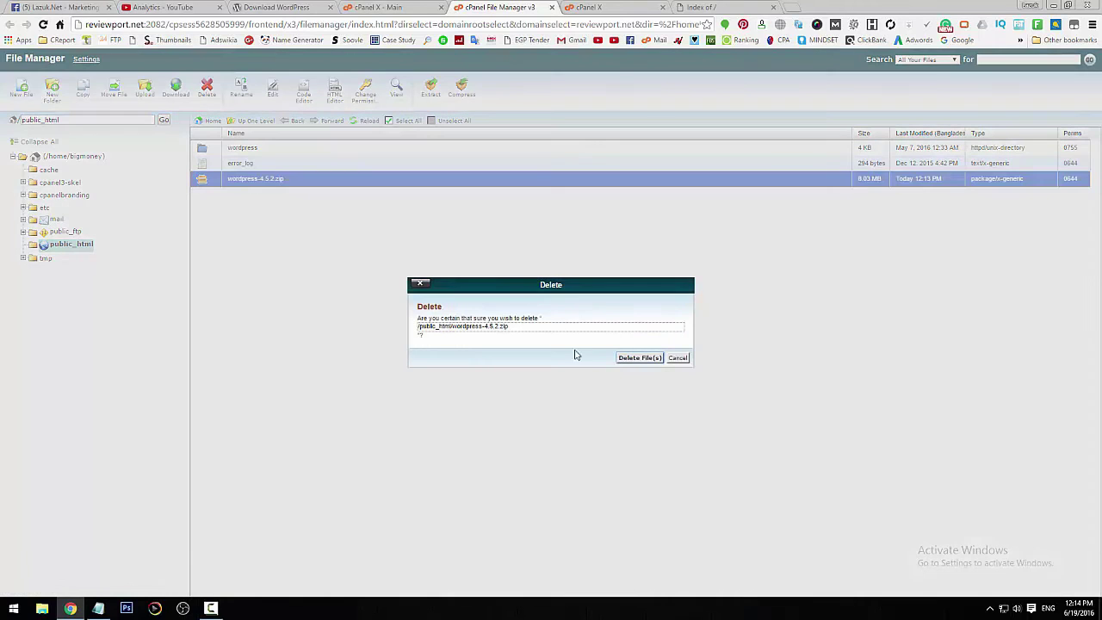
click(637, 363)
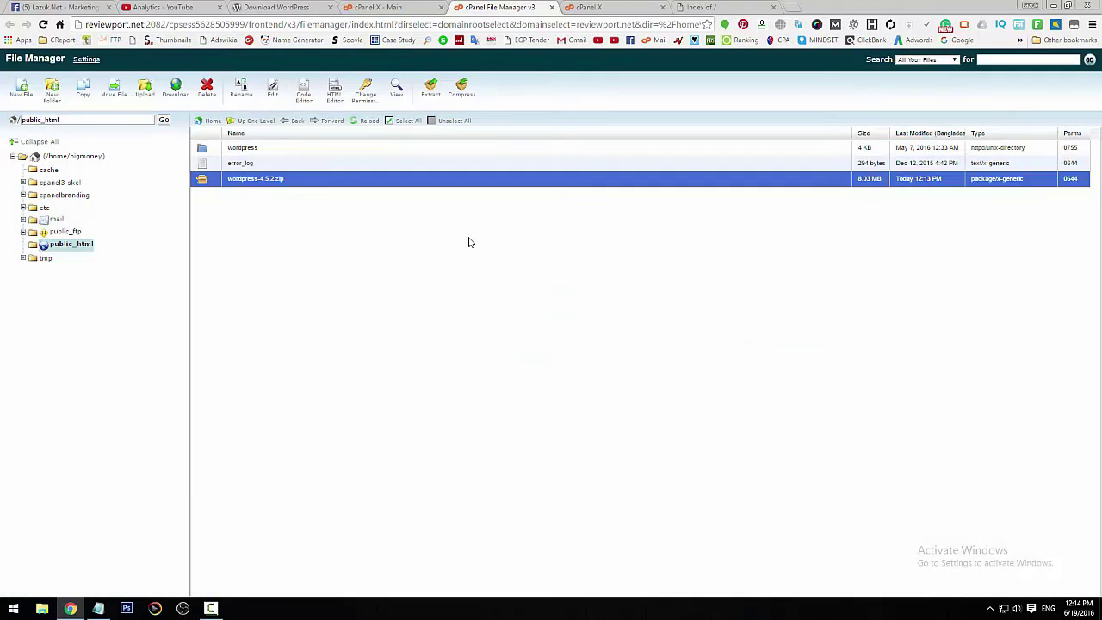
Select everything inside the wordpress folder and move it to /public_html/
double_click(213, 153)
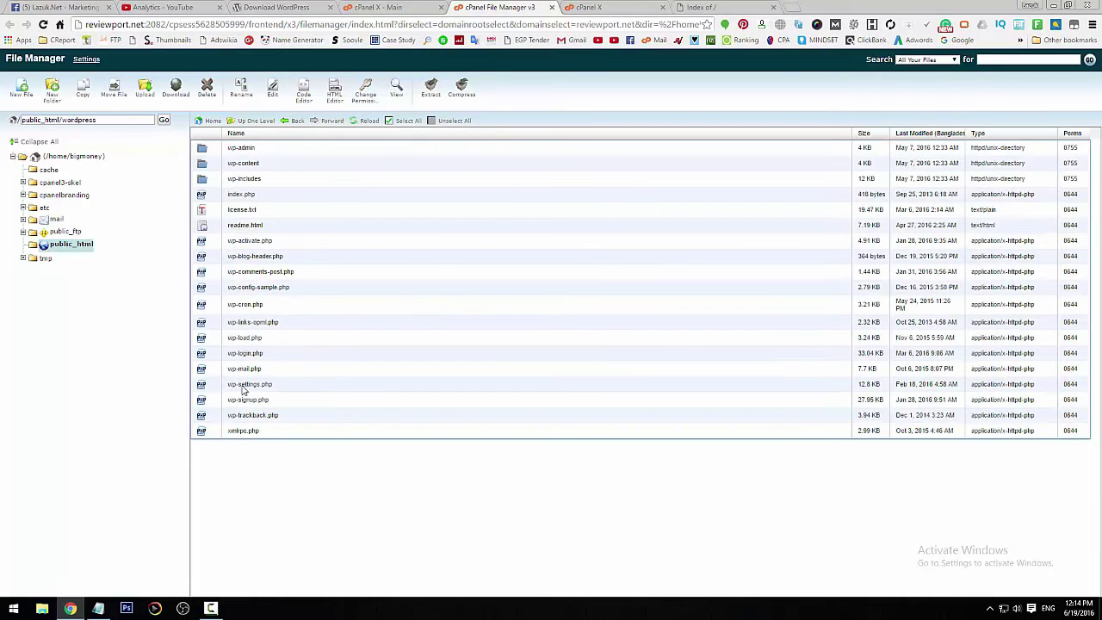
click(405, 121)
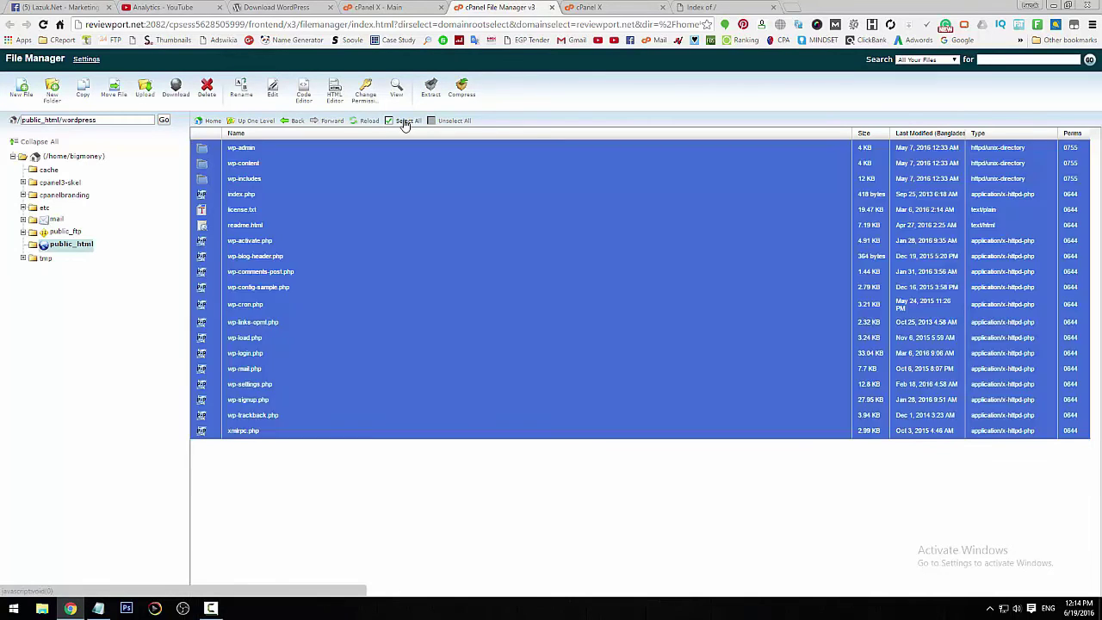
click(114, 94)
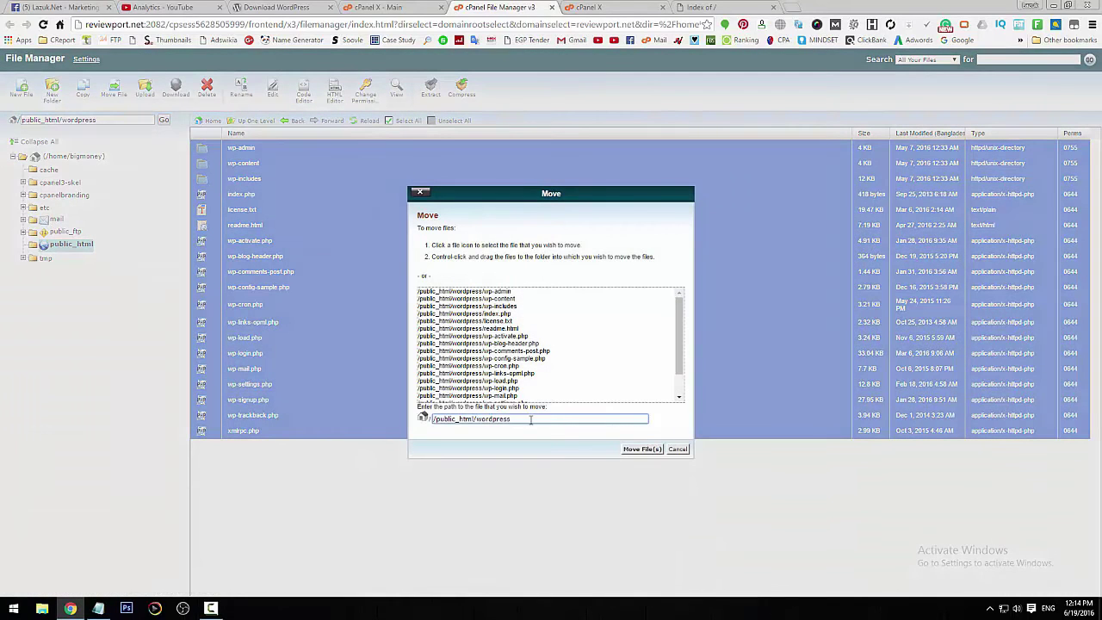
drag(473, 418, 524, 420)
key(BackSpace)
click(642, 449)
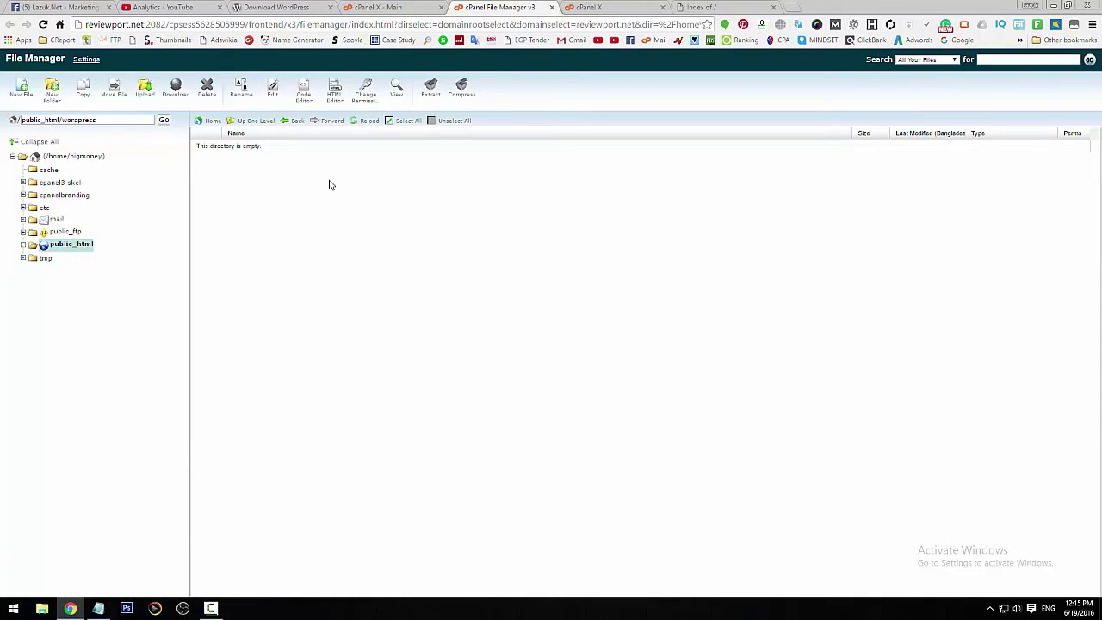
Check the wordpress folder is empty, then delete it from public_html
click(253, 123)
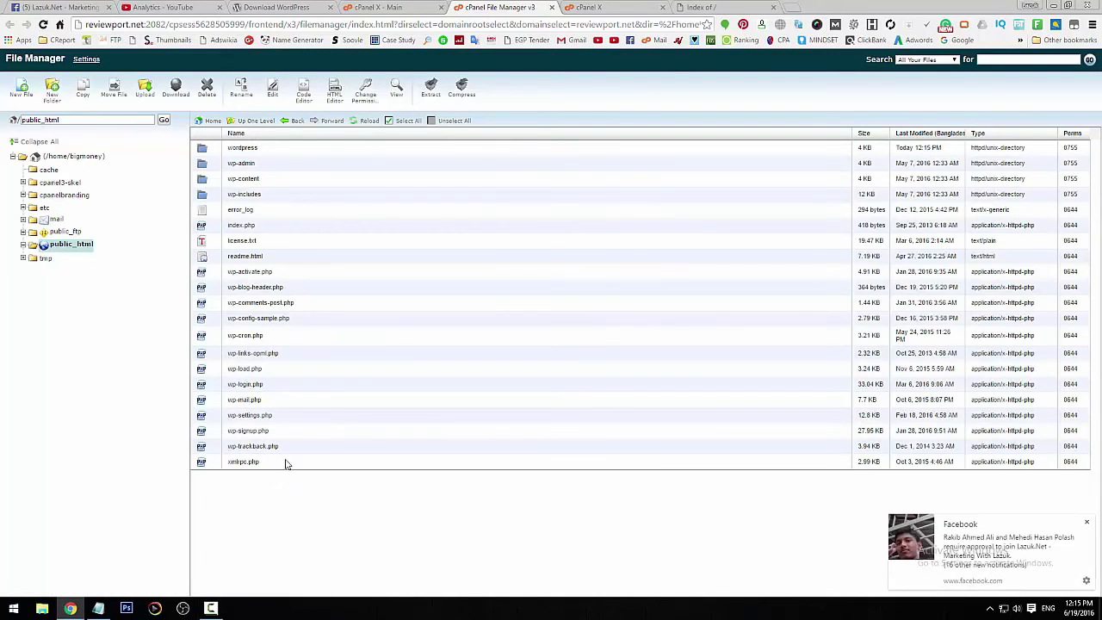
double_click(208, 152)
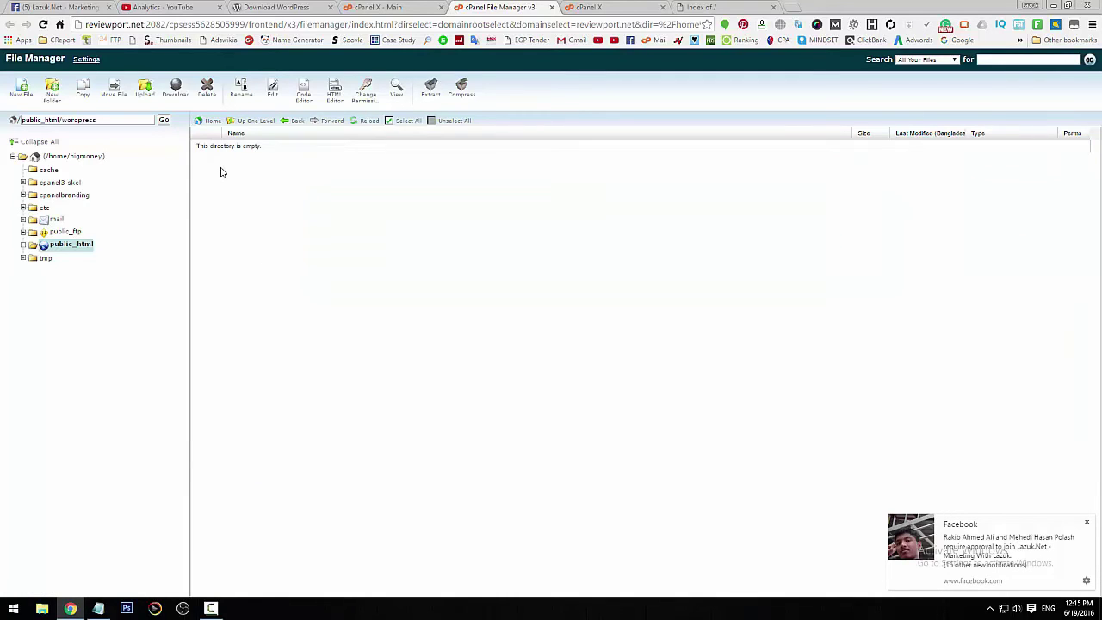
click(247, 123)
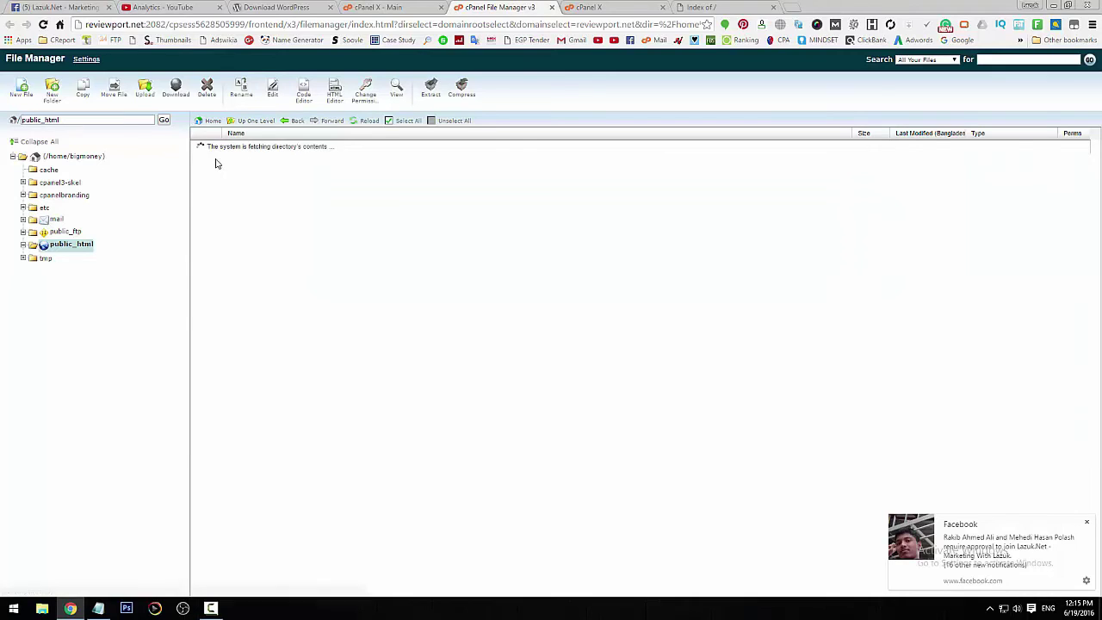
click(211, 152)
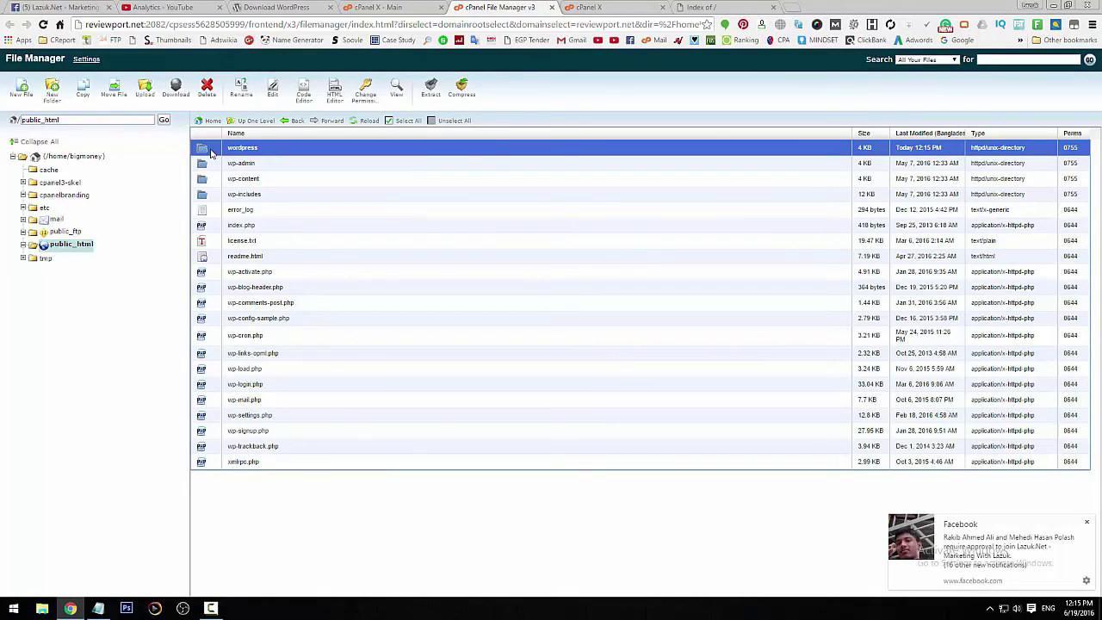
click(207, 88)
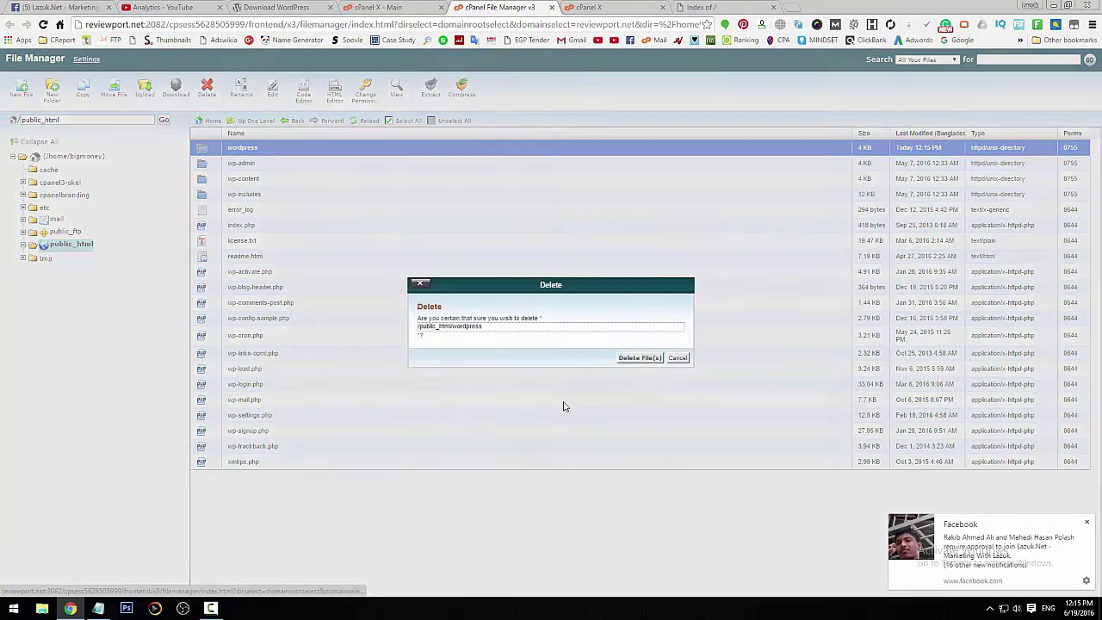
click(638, 358)
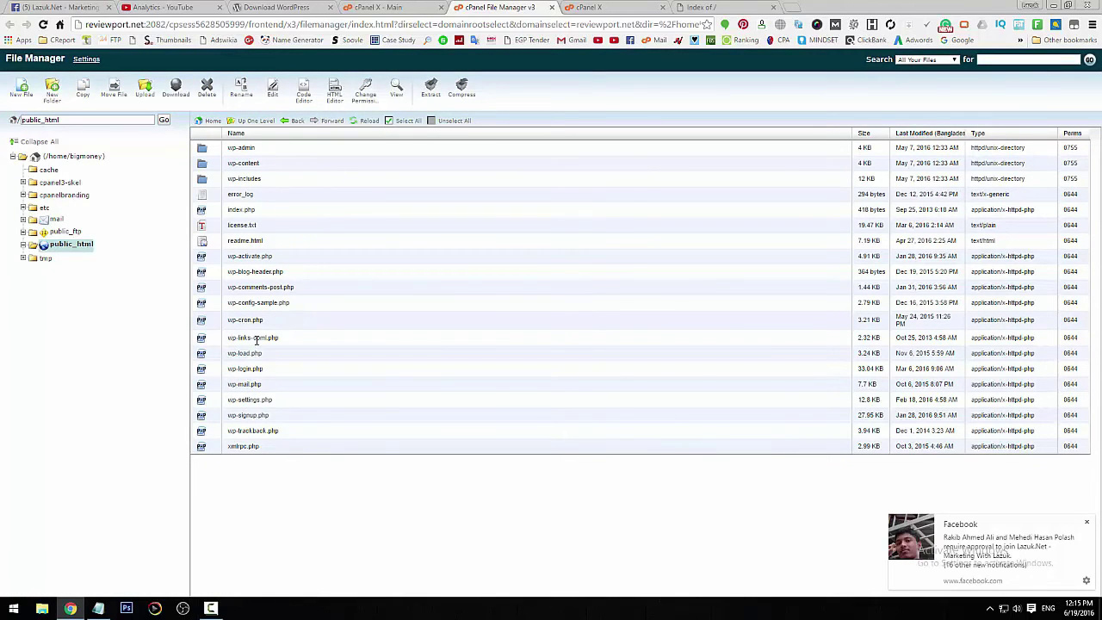
Load reviewport.net/ without the wordpress path to launch the WordPress setup
click(721, 7)
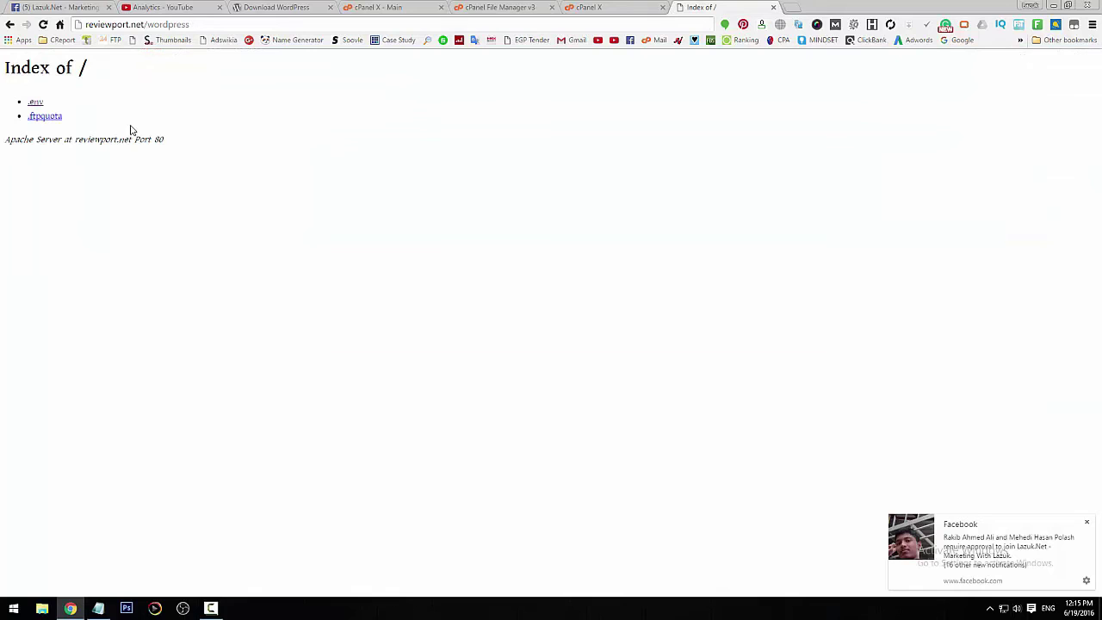
drag(148, 24, 189, 25)
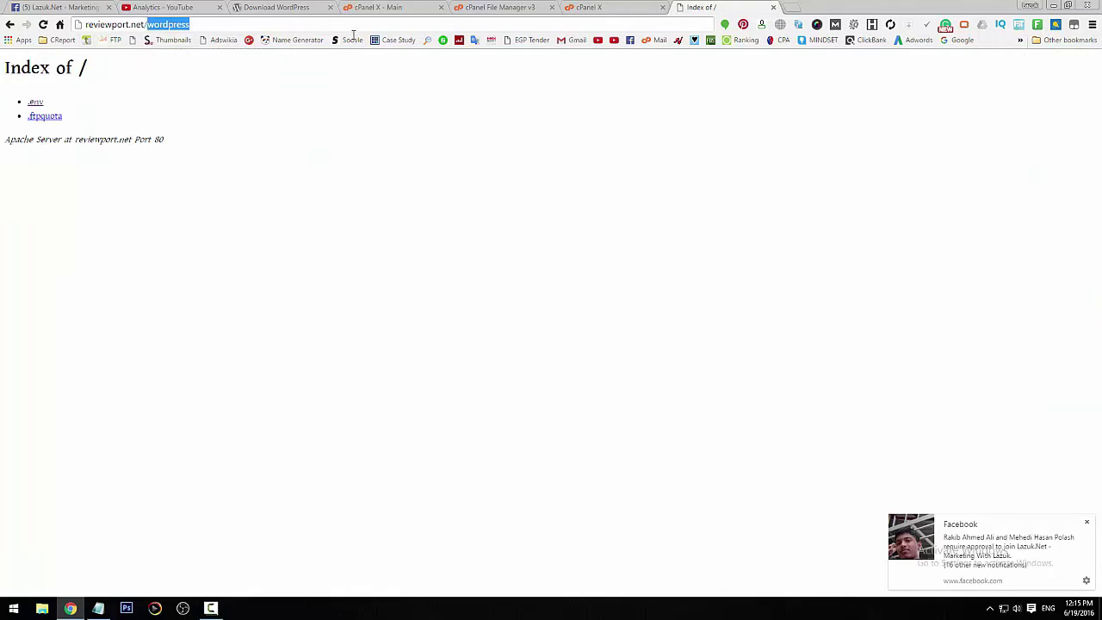
key(BackSpace)
key(Return)
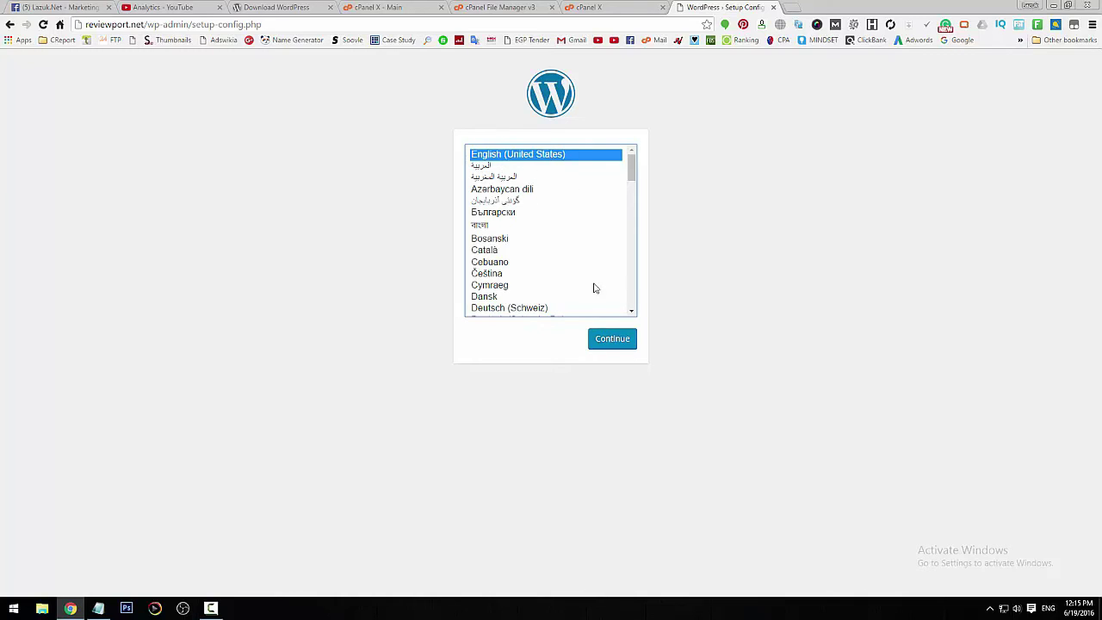
Continue with English (United States) and start the database setup from the welcome page
click(615, 344)
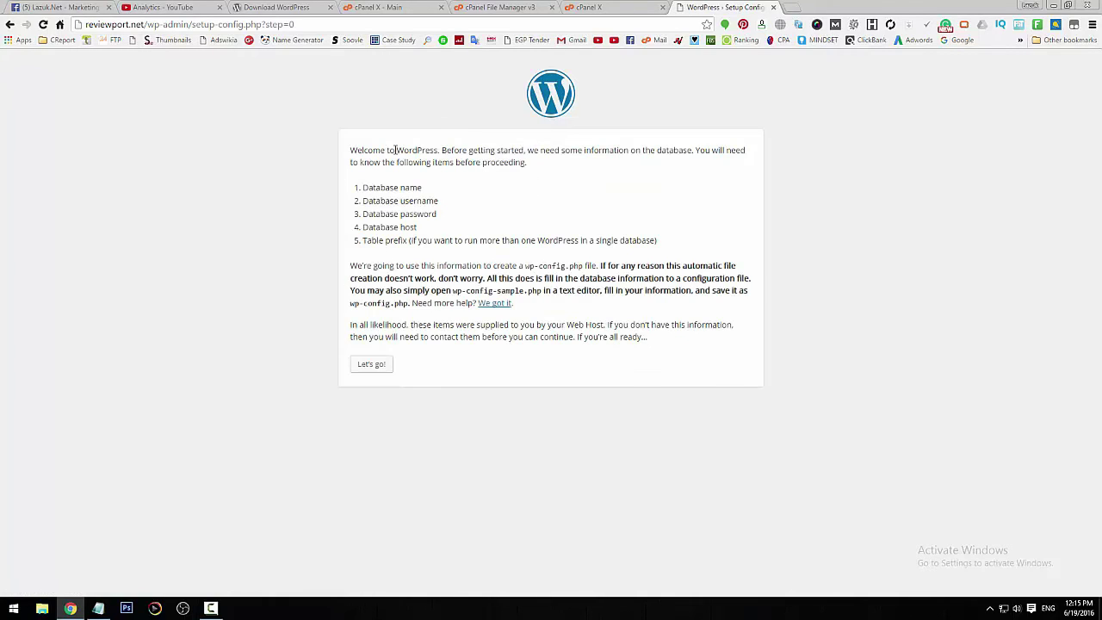
click(370, 370)
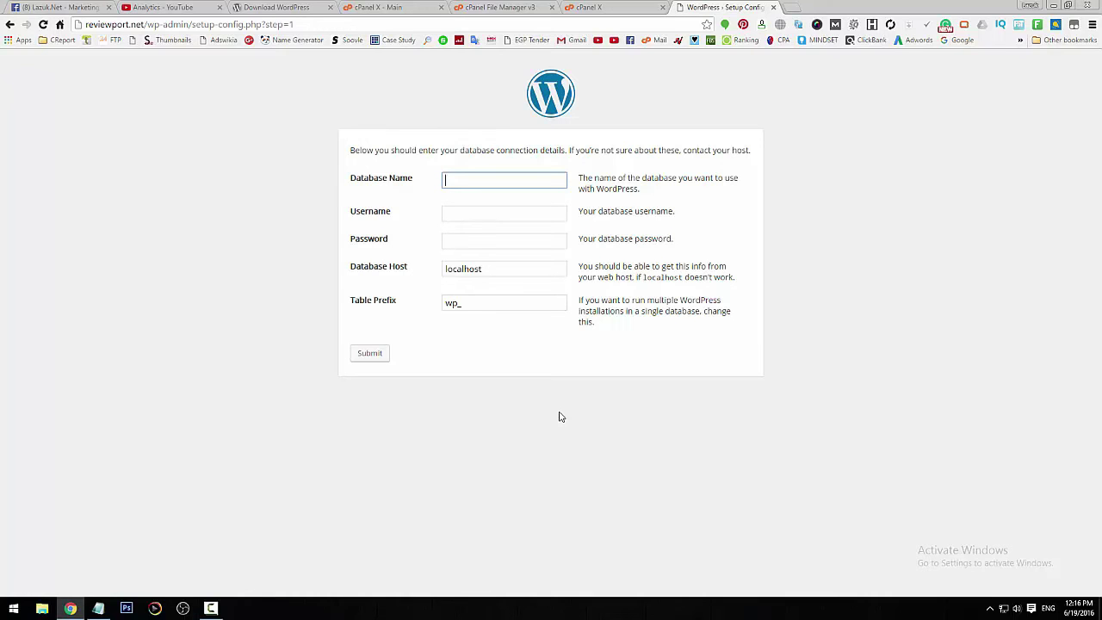
Paste bigmoney_test01 from the notes into Database Name and Username
click(98, 608)
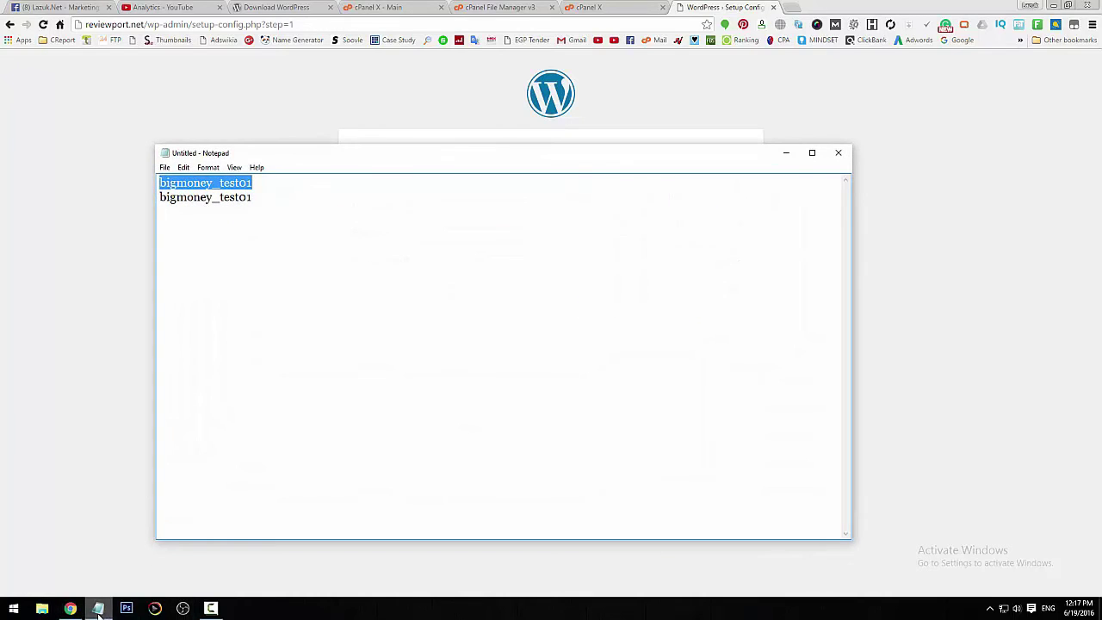
click(98, 609)
text(bigmoney_test01)
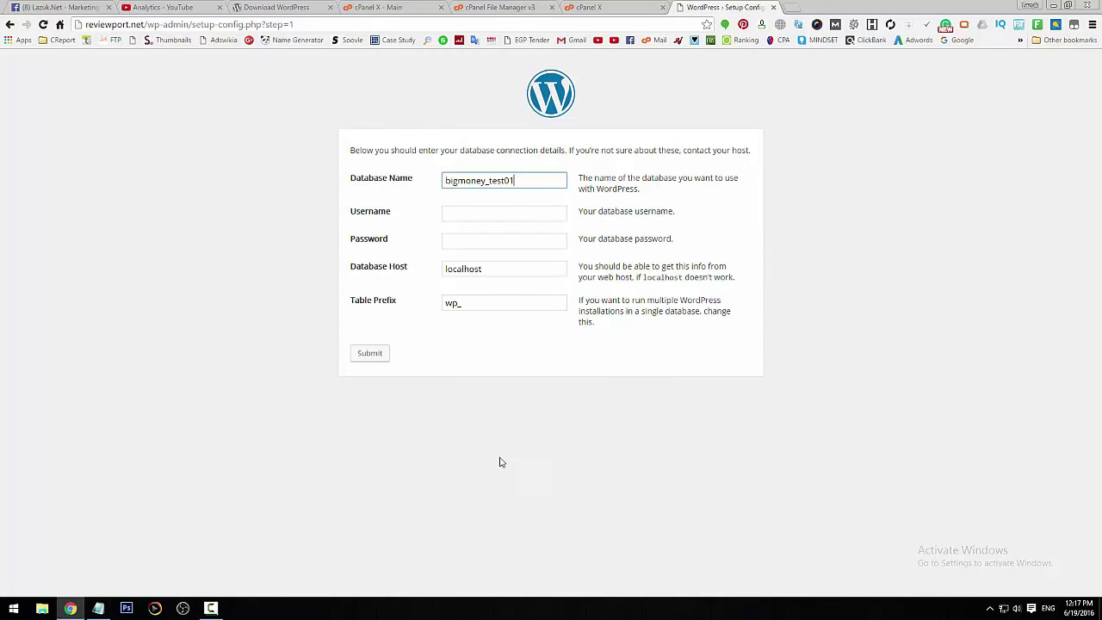
click(496, 215)
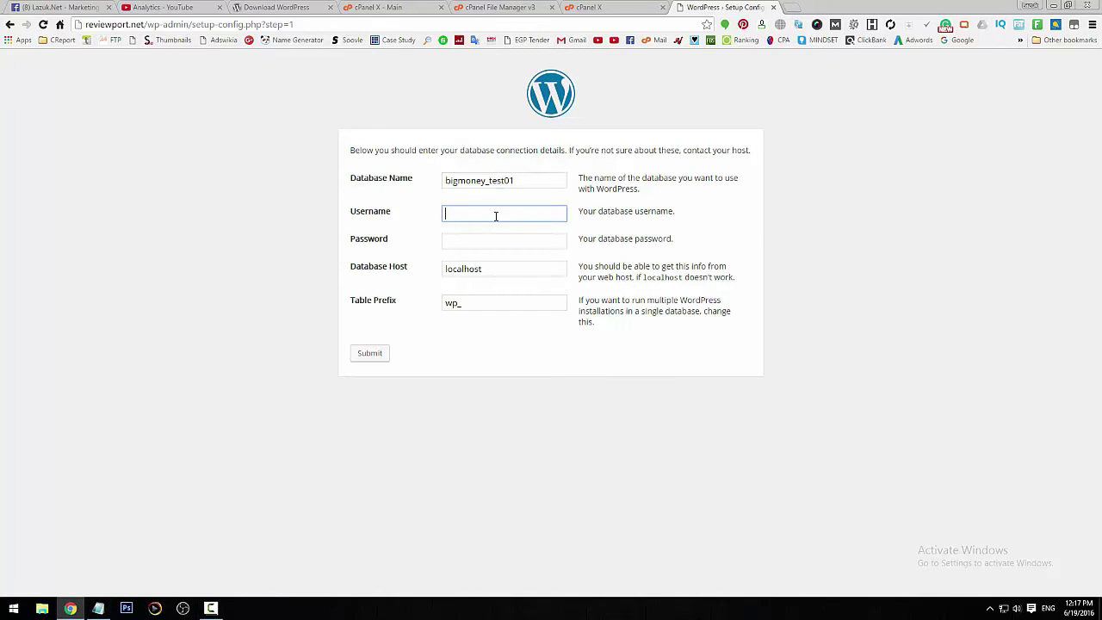
text(bigmoney_test01)
Enter the database password and submit the connection details
click(98, 608)
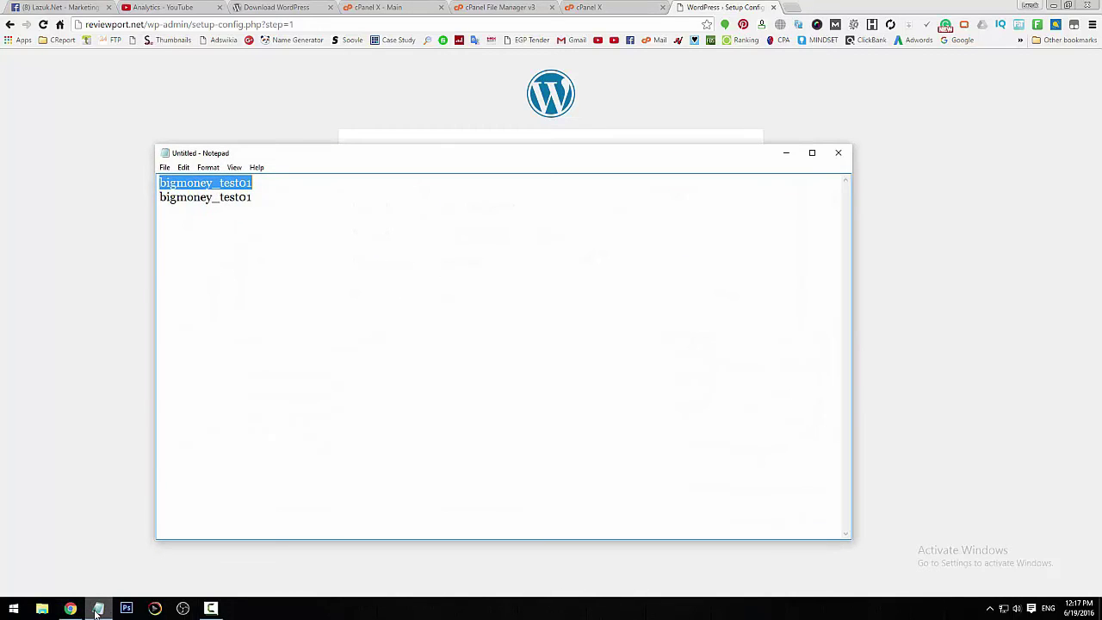
click(113, 251)
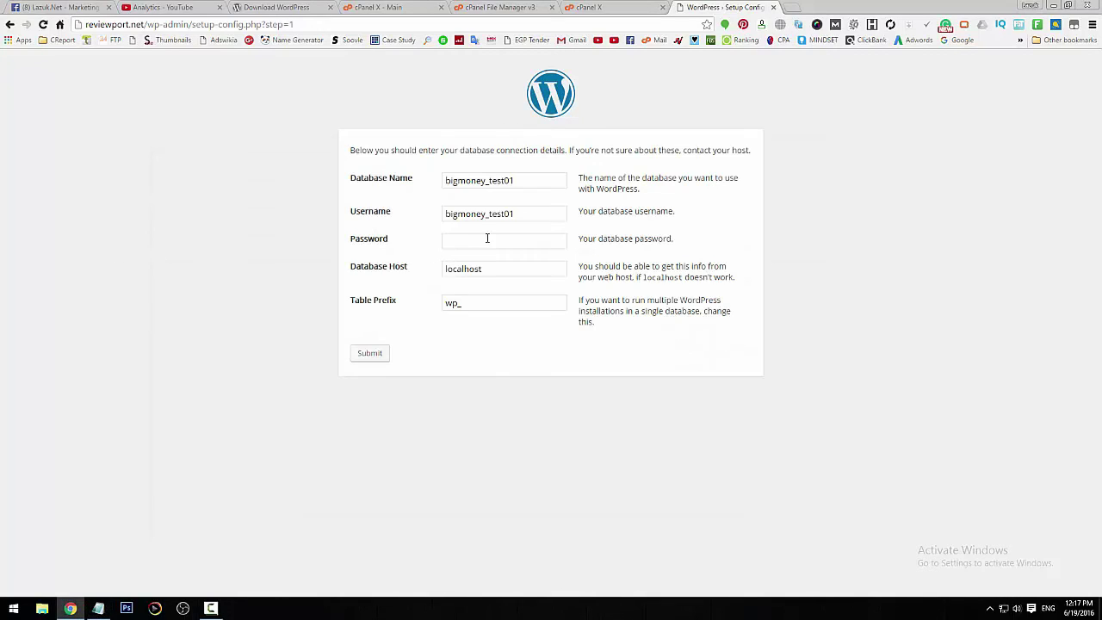
click(467, 244)
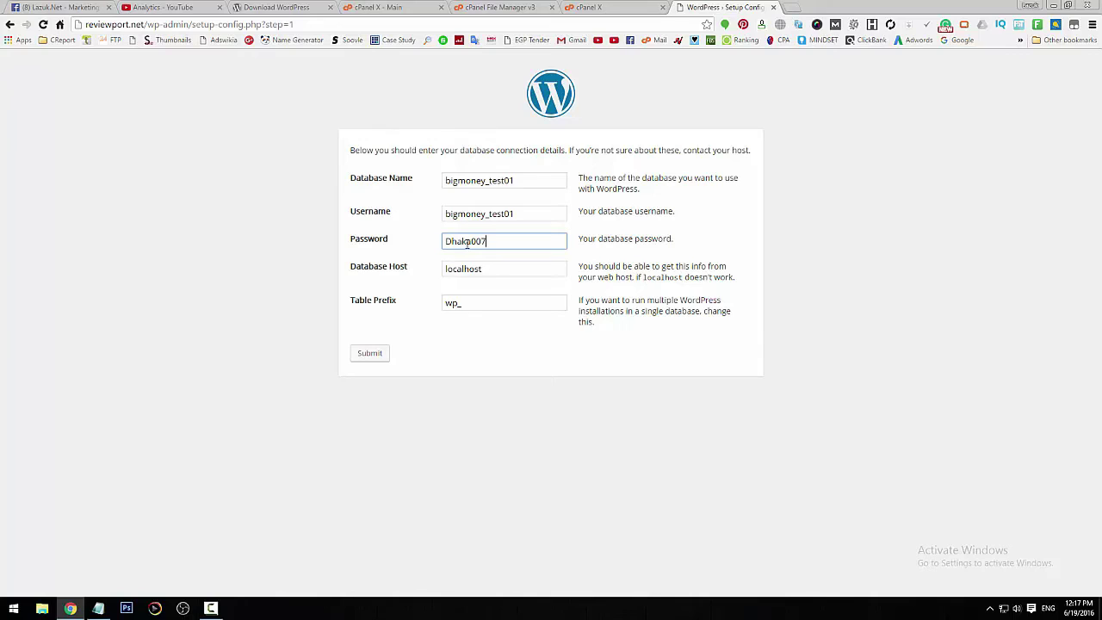
click(371, 355)
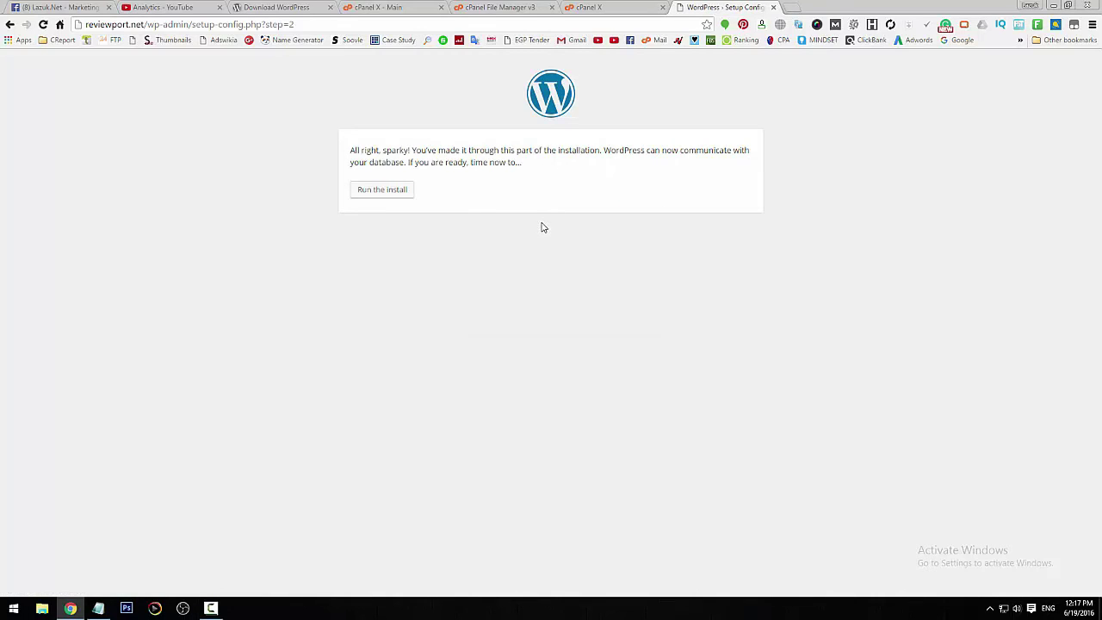
Run the WordPress installation to reach the site information form
click(385, 193)
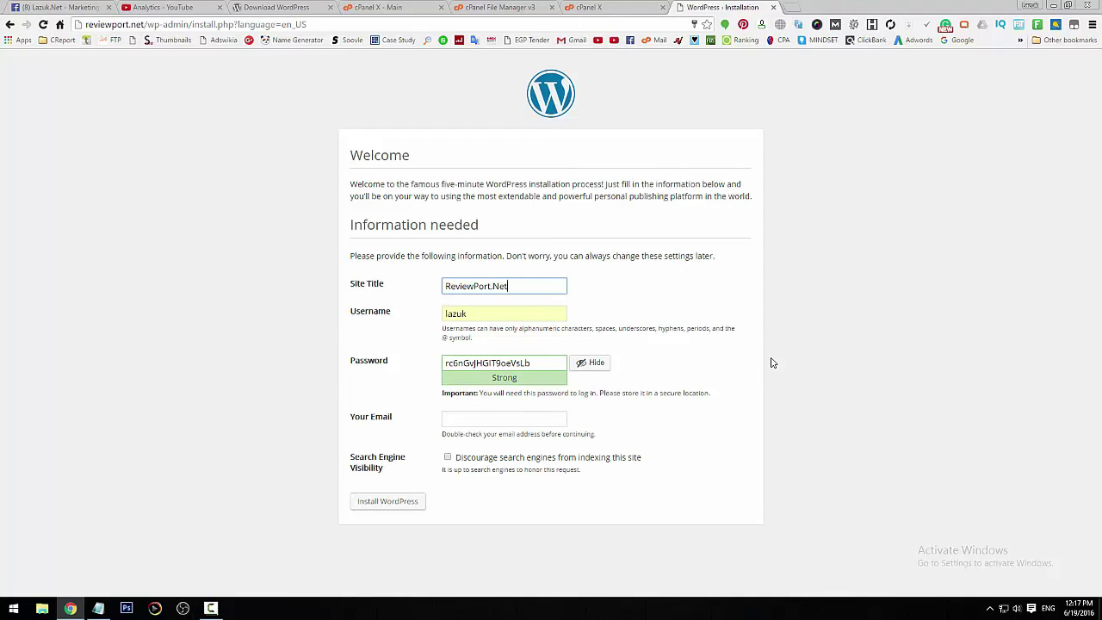
Enter the admin username and replace the suggested password with a short, very weak one
click(387, 315)
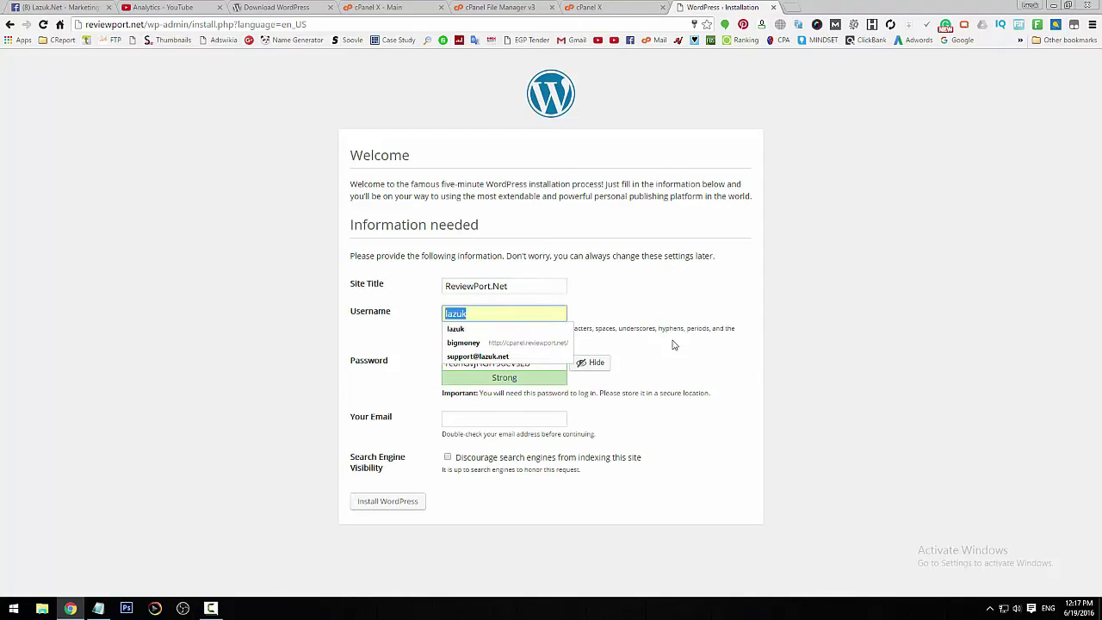
click(592, 313)
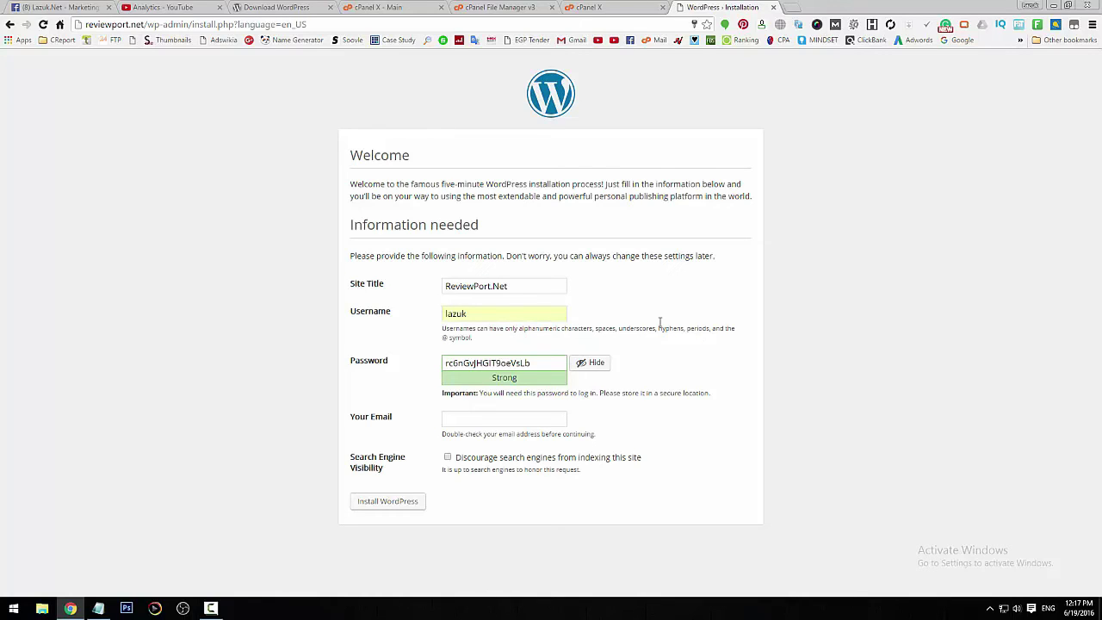
click(392, 313)
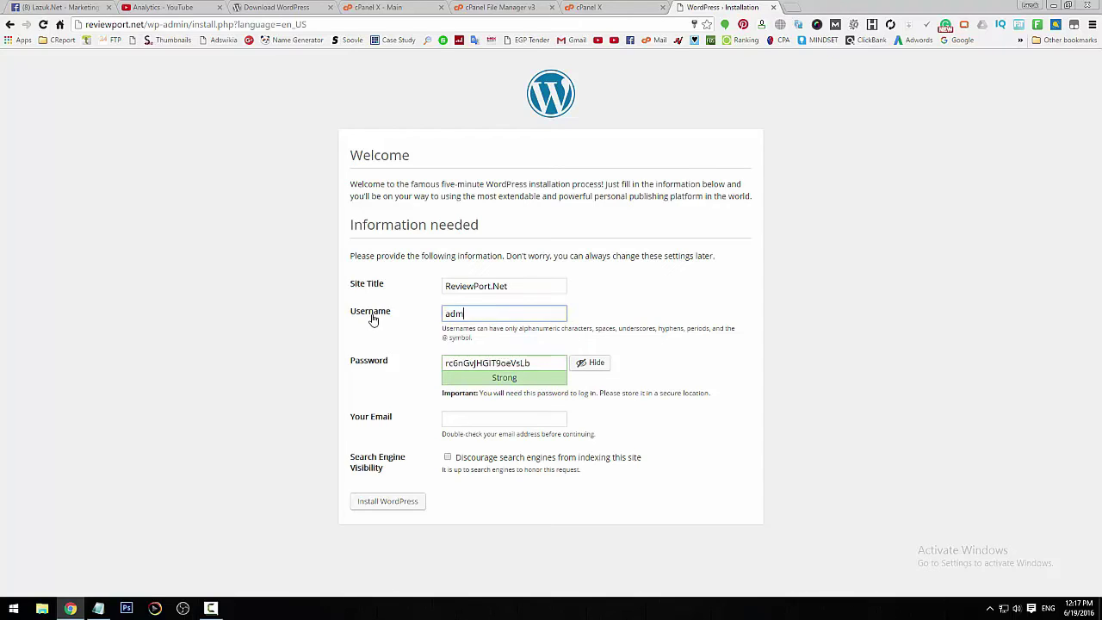
key(BackSpace)
key(BackSpace)
key(BackSpace)
key(BackSpace)
key(BackSpace)
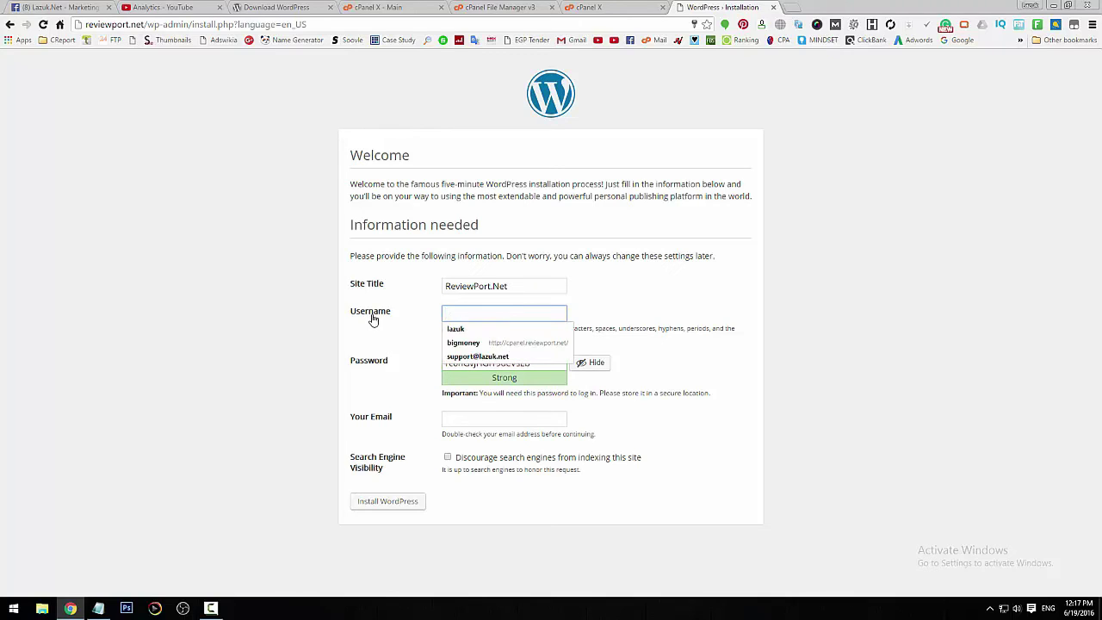
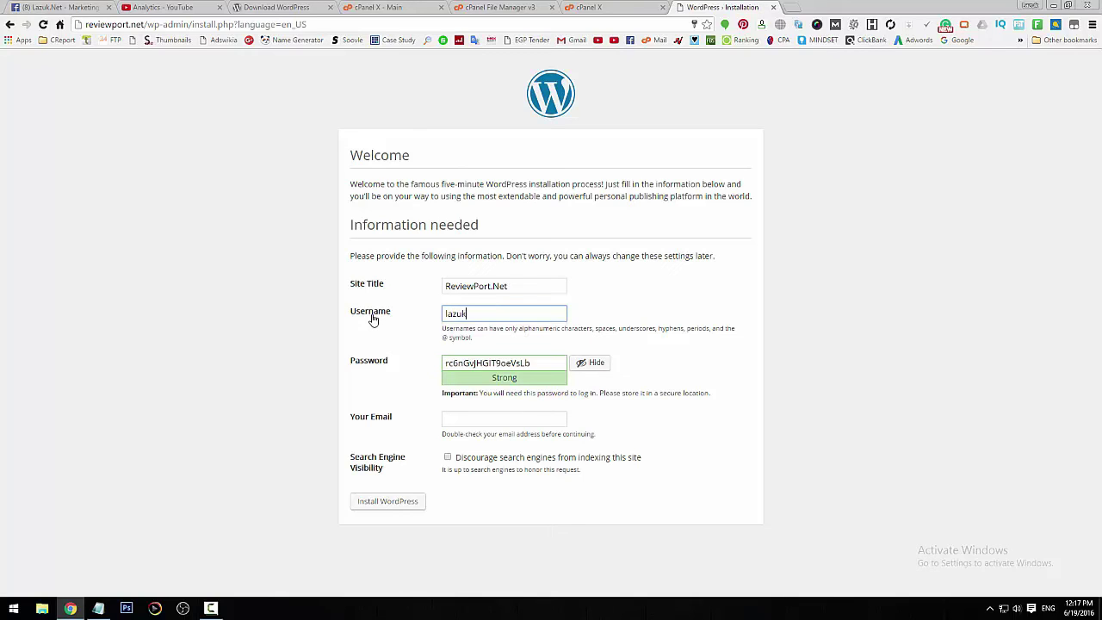
key(Tab)
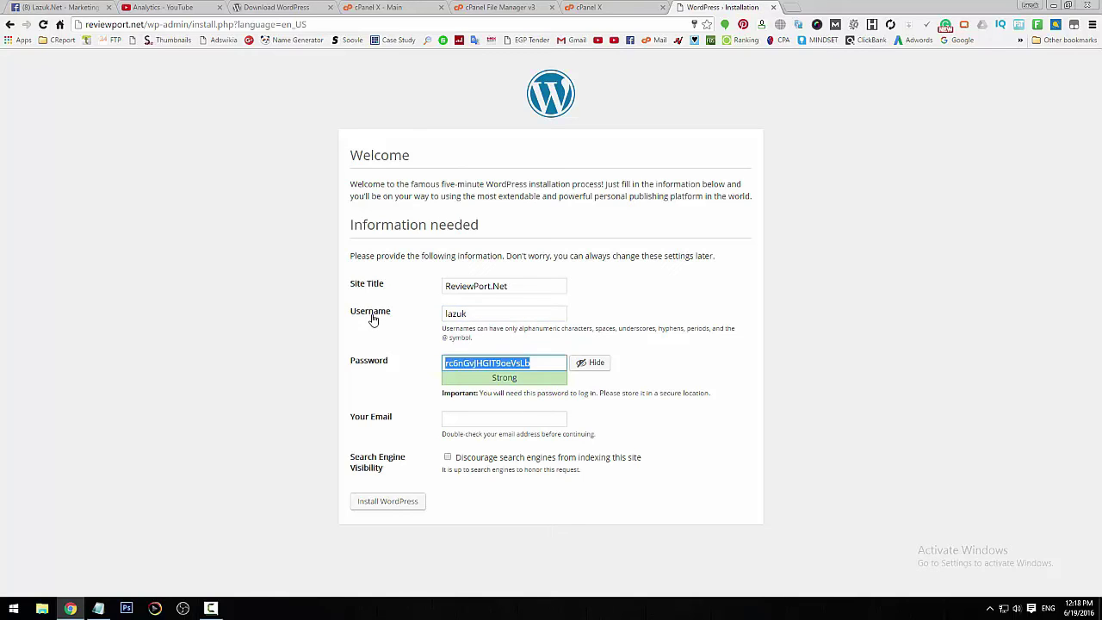
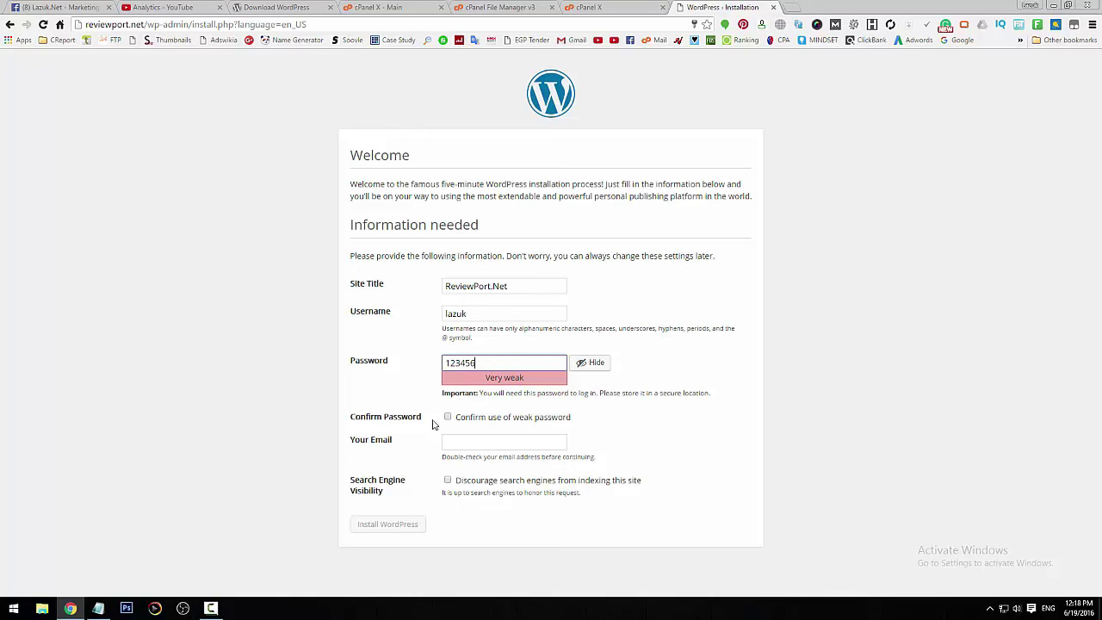
Confirm the weak password, fill the admin e-mail, discourage search engines, and install WordPress
click(448, 418)
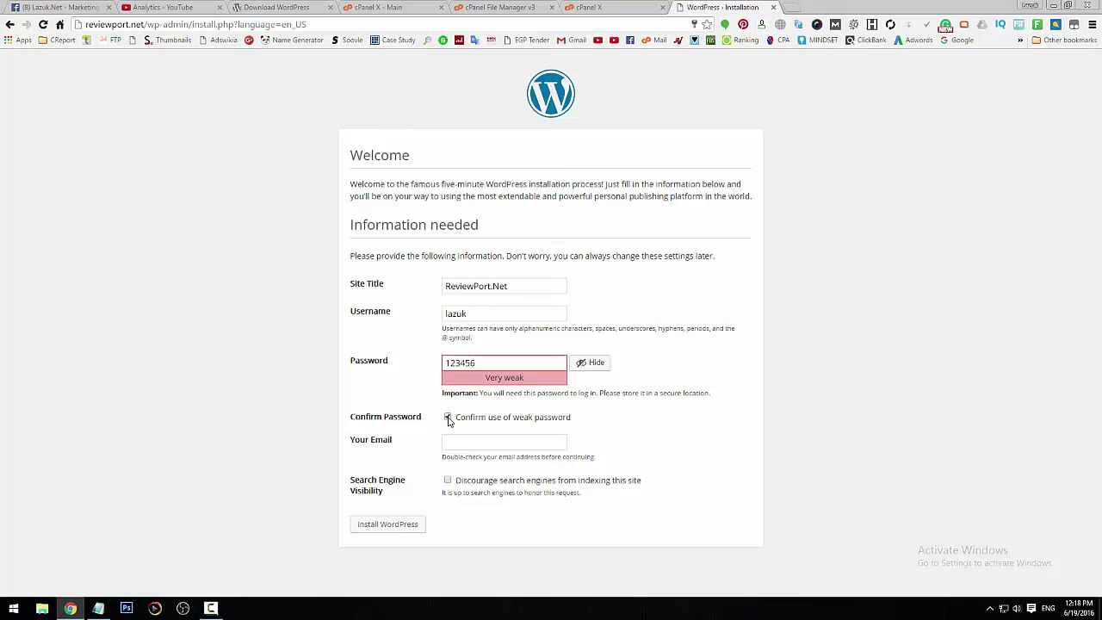
click(460, 441)
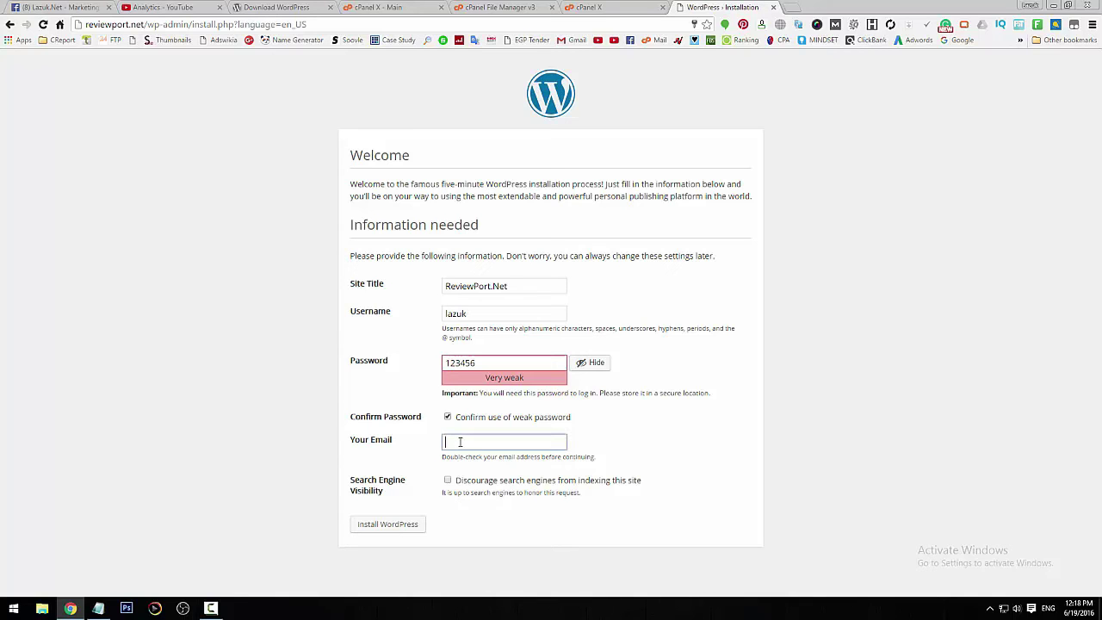
click(471, 454)
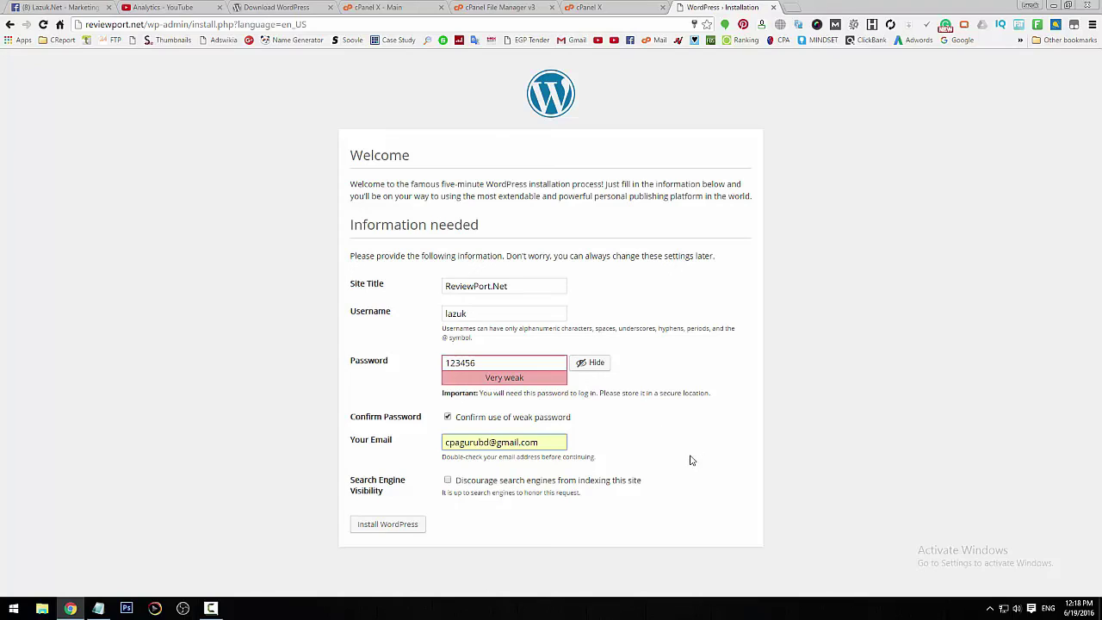
click(447, 484)
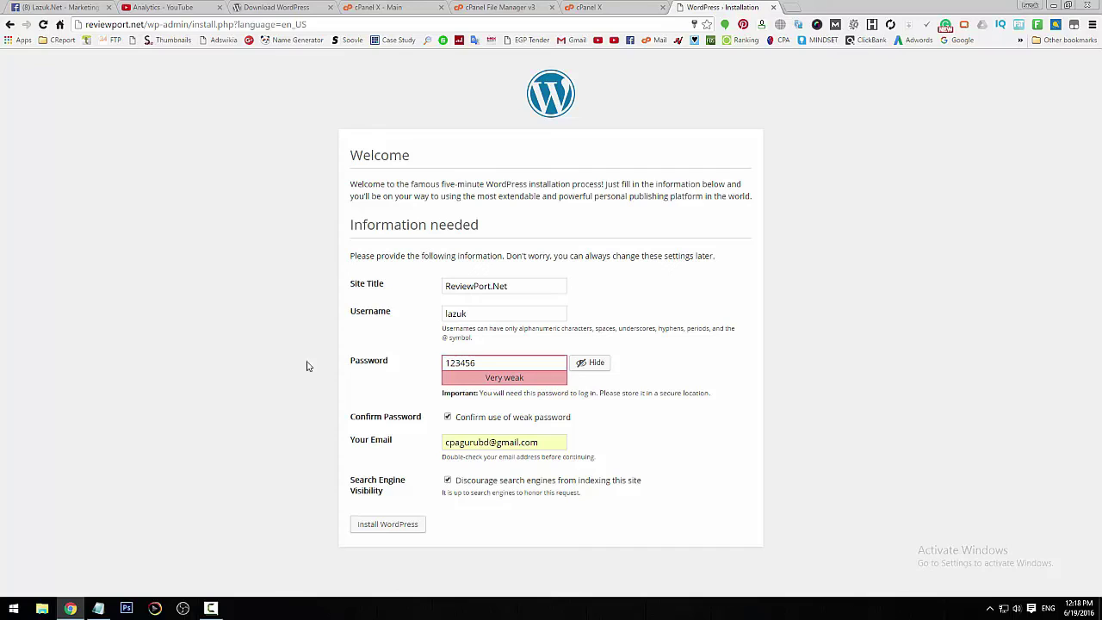
click(391, 527)
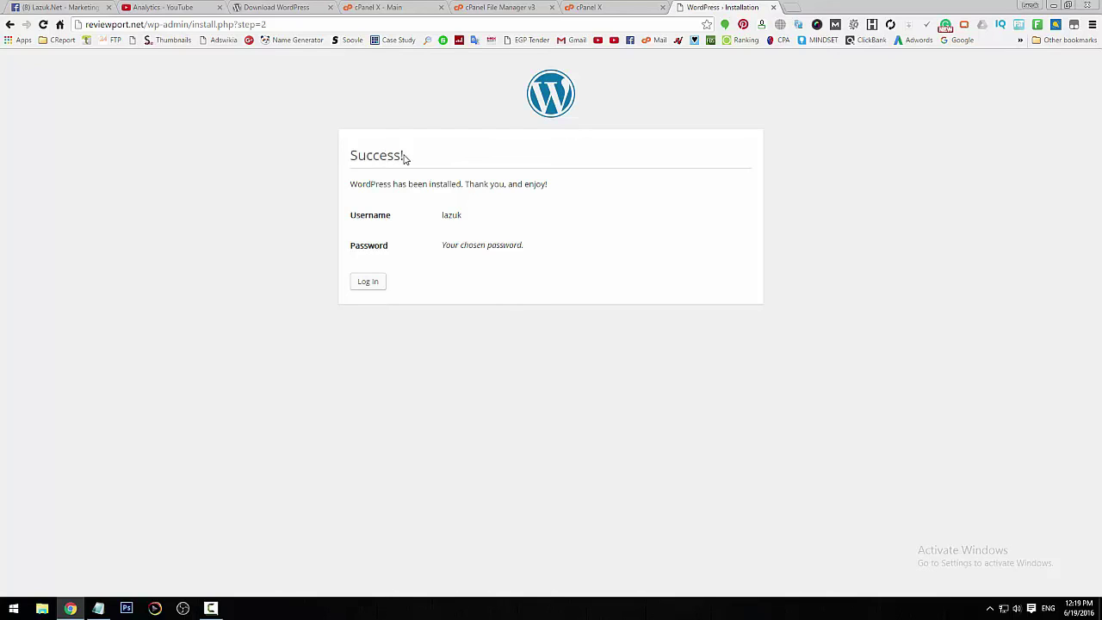
View the live reviewport.net site with its Hello world! post in a new tab
click(785, 8)
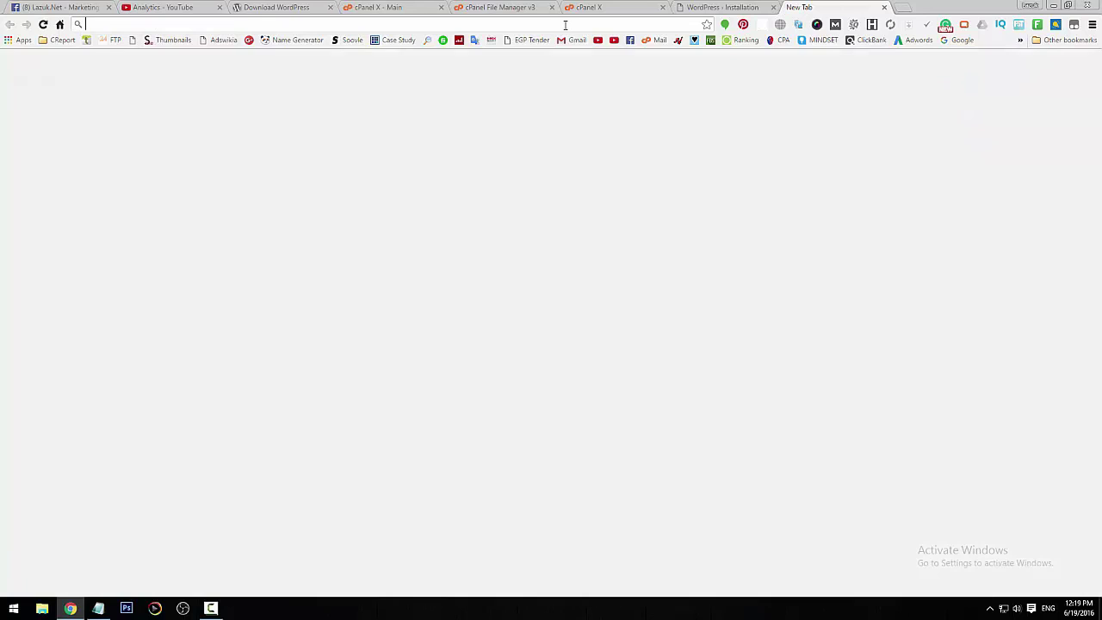
text(re)
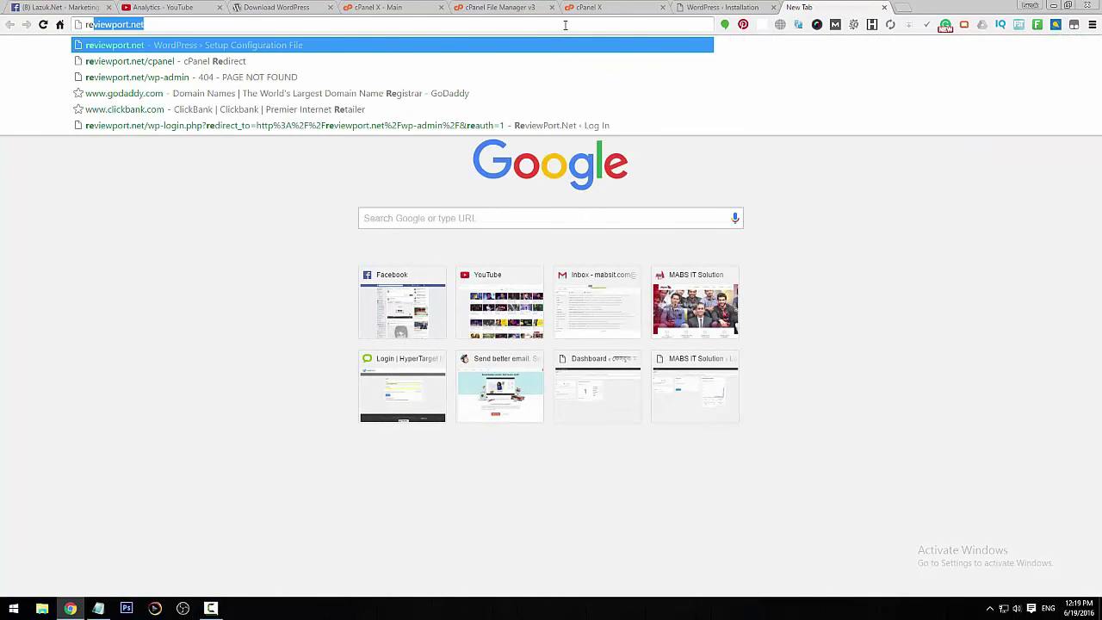
key(Return)
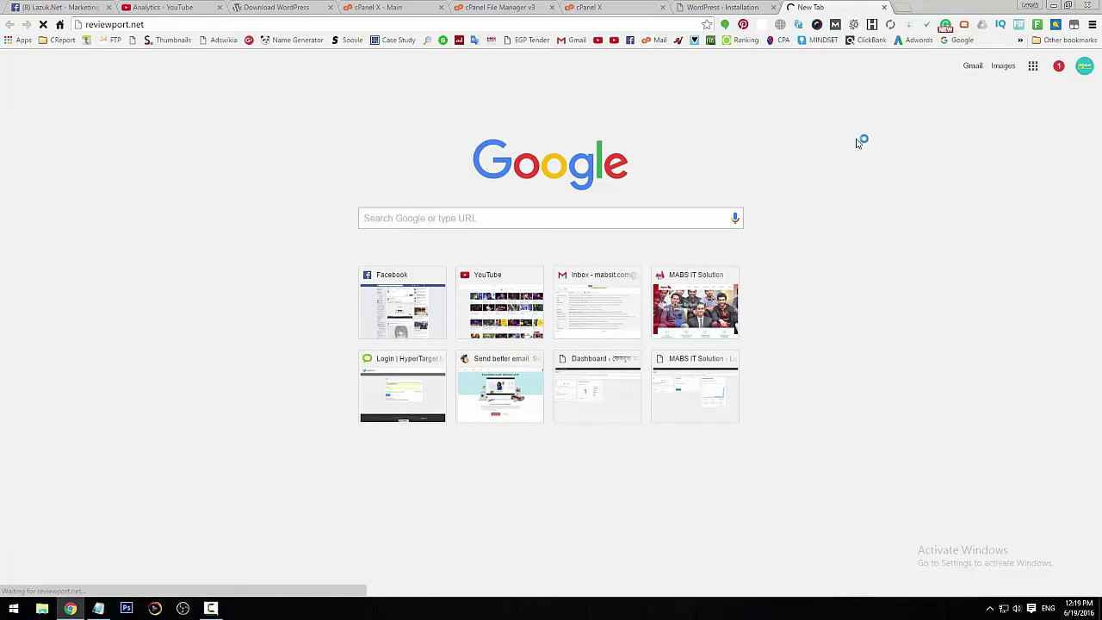
scroll(713, 381, down, 5)
scroll(713, 381, up, 5)
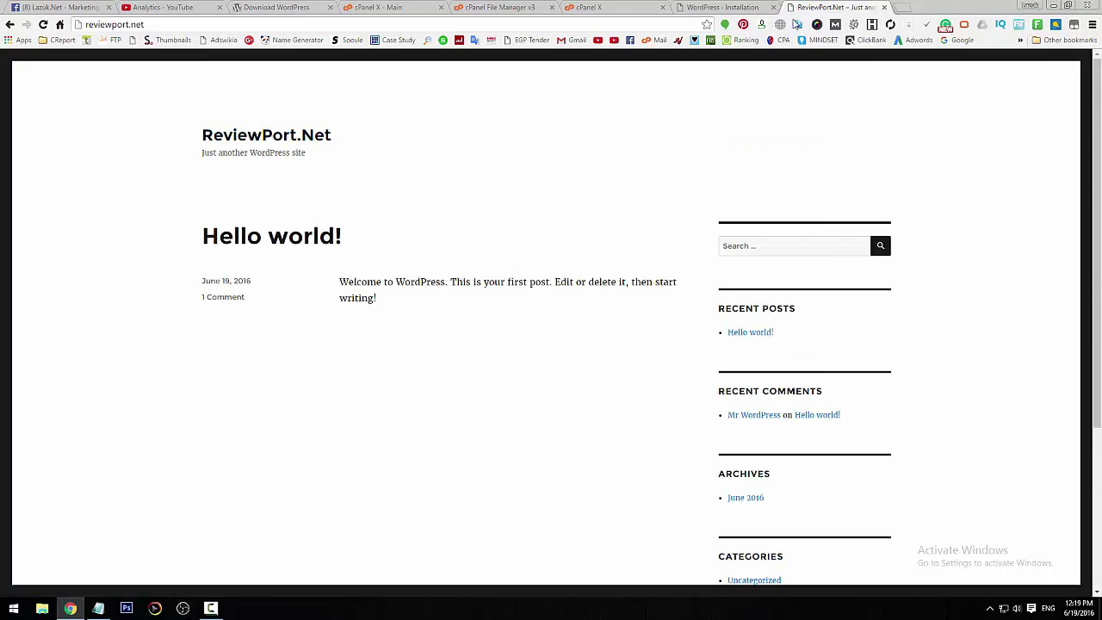
click(756, 6)
click(822, 5)
Go to reviewport.net/wp-admin to reach the login page
click(431, 22)
click(431, 22)
text(/wp-admin)
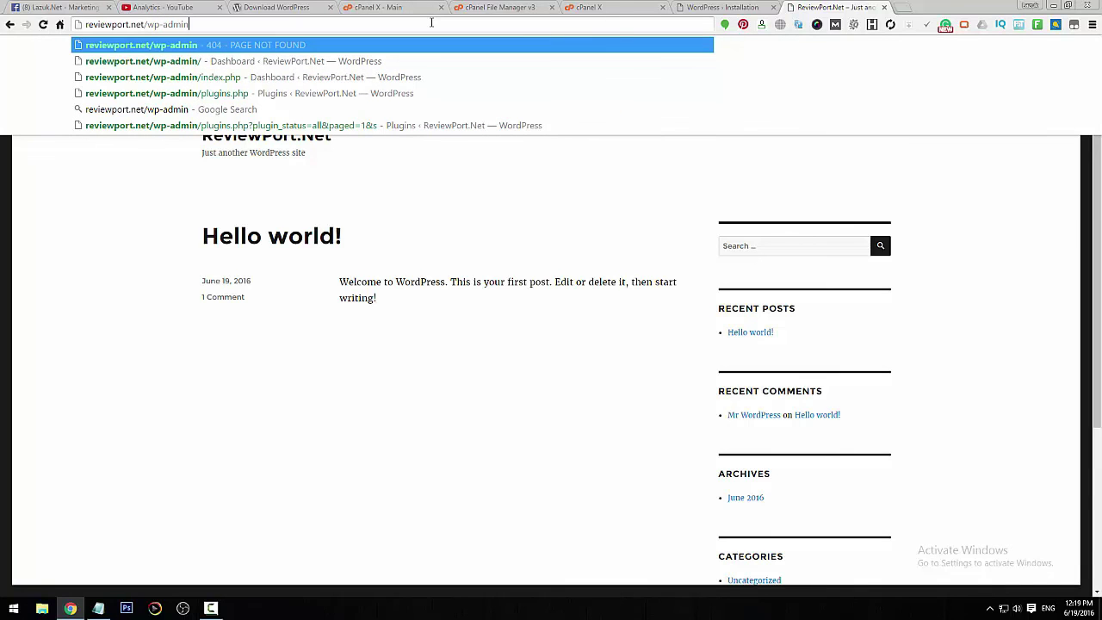
key(Return)
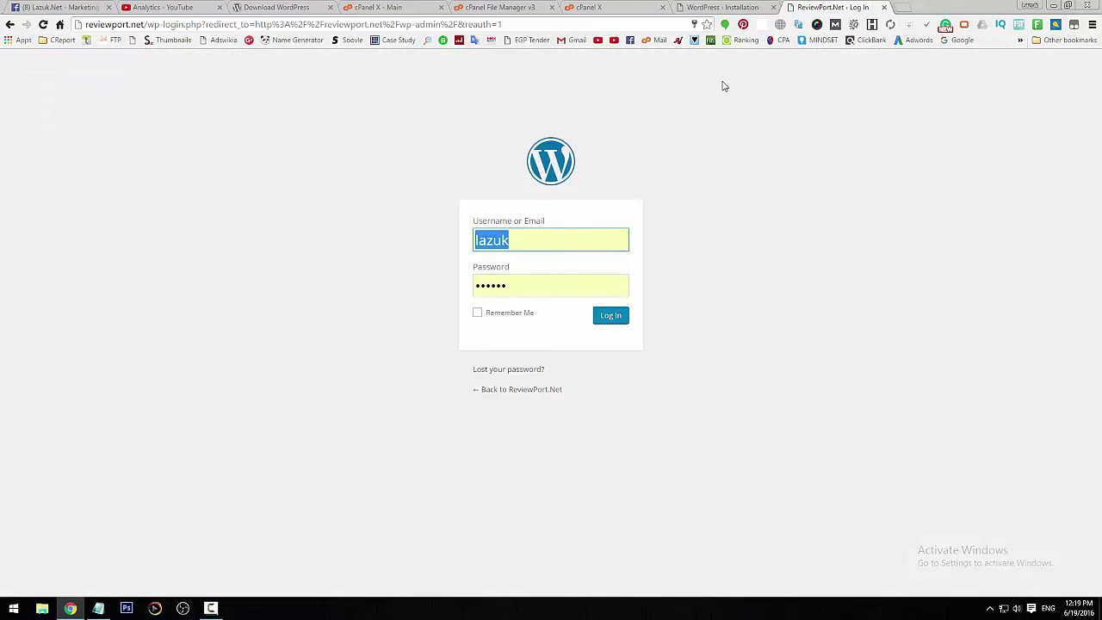
Log in to the WordPress dashboard with the saved admin credentials
click(524, 244)
key(Down)
key(Return)
key(Tab)
key(Down)
text(***)
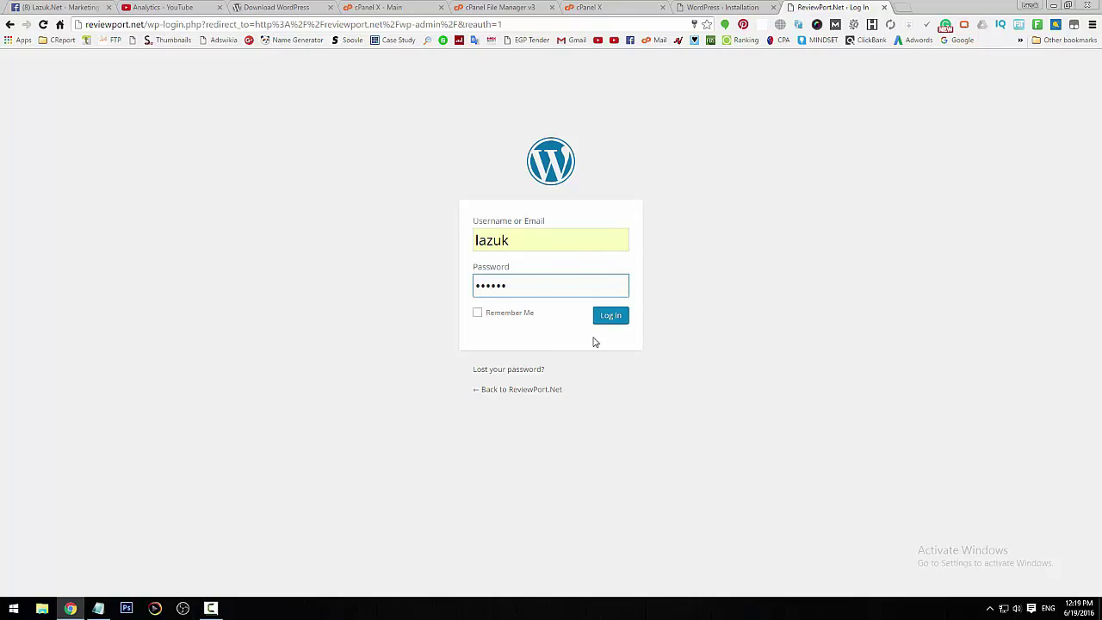
click(615, 317)
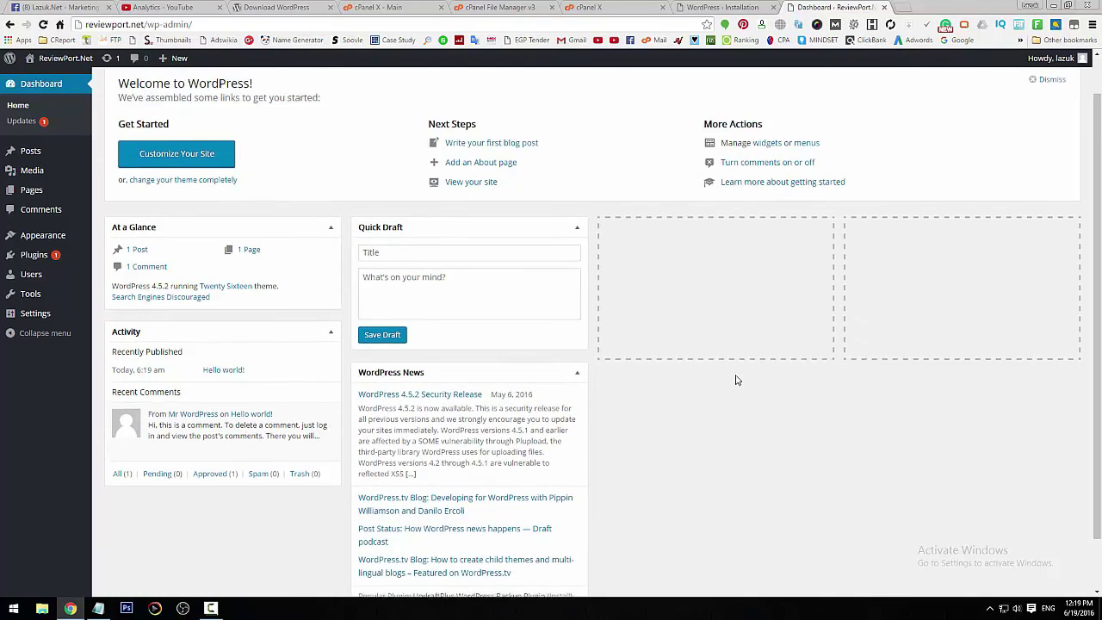
Choose Visit Site from the admin bar and look over the Hello world! post
mouse_move(62, 277)
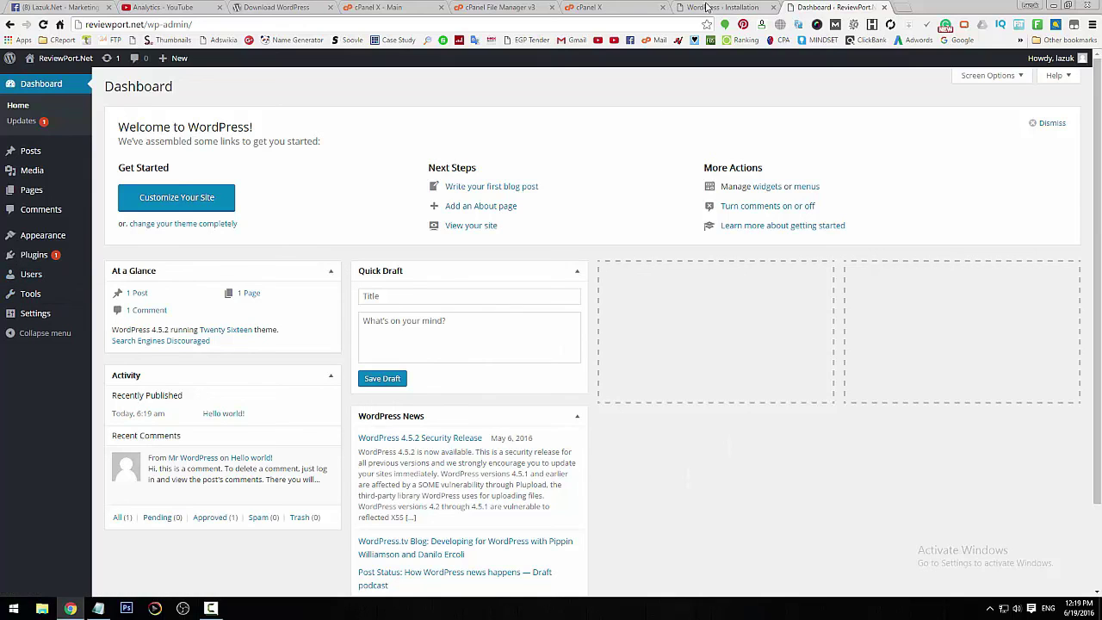
mouse_move(60, 58)
click(47, 84)
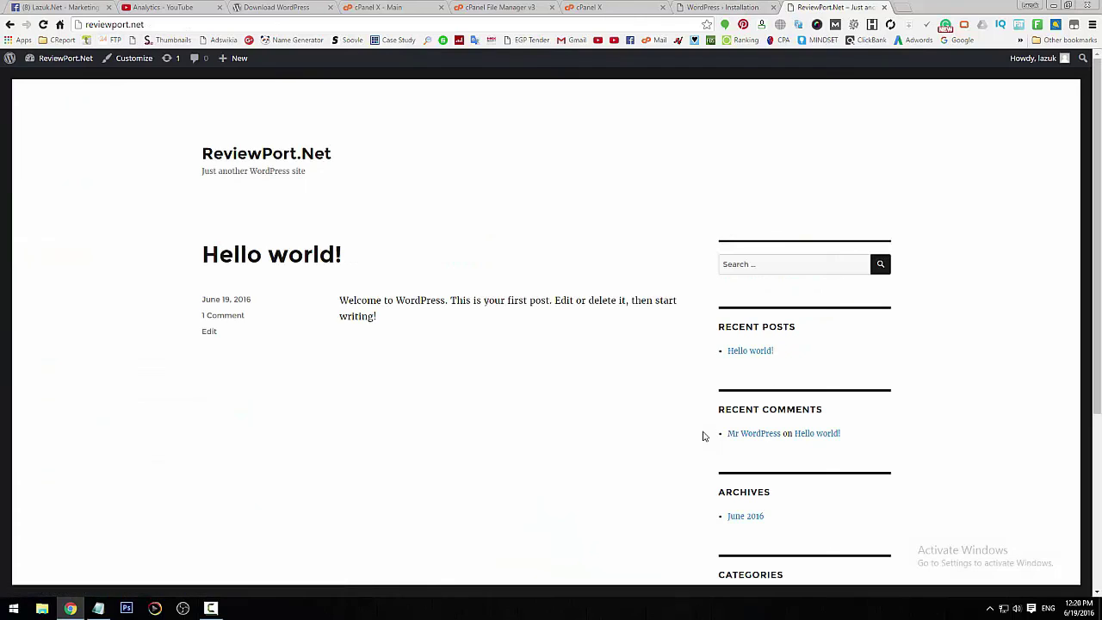
scroll(697, 429, down, 3)
scroll(697, 429, up, 3)
drag(678, 300, 340, 317)
click(385, 325)
click(339, 300)
scroll(564, 439, down, 3)
scroll(566, 438, up, 3)
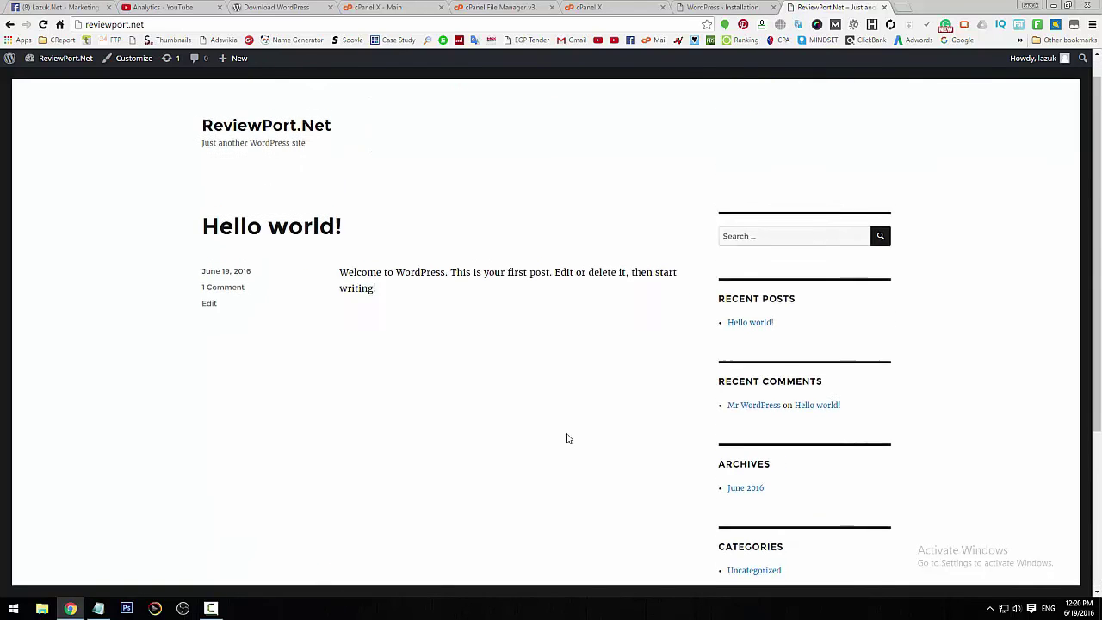